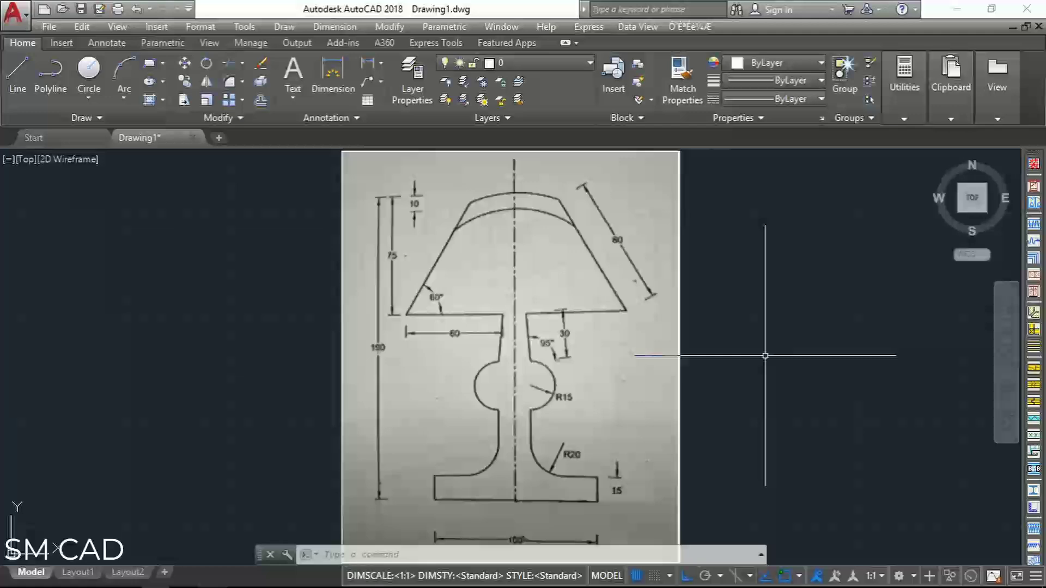
Step: Zoom and pan so the dimensioned lamp reference sketch sits at the left of model space
scroll(765, 355, down, 2)
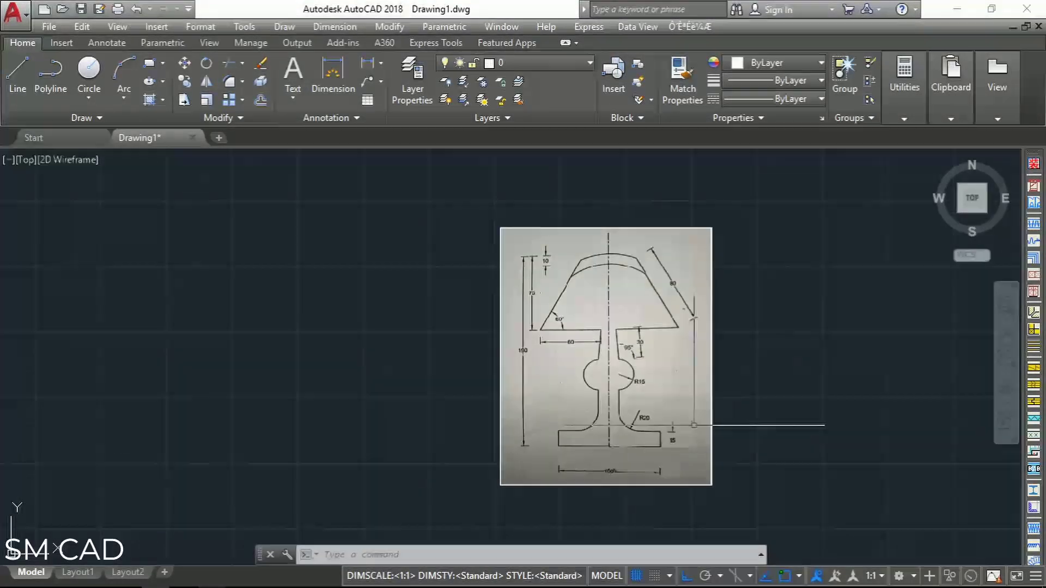
scroll(626, 468, up, 2)
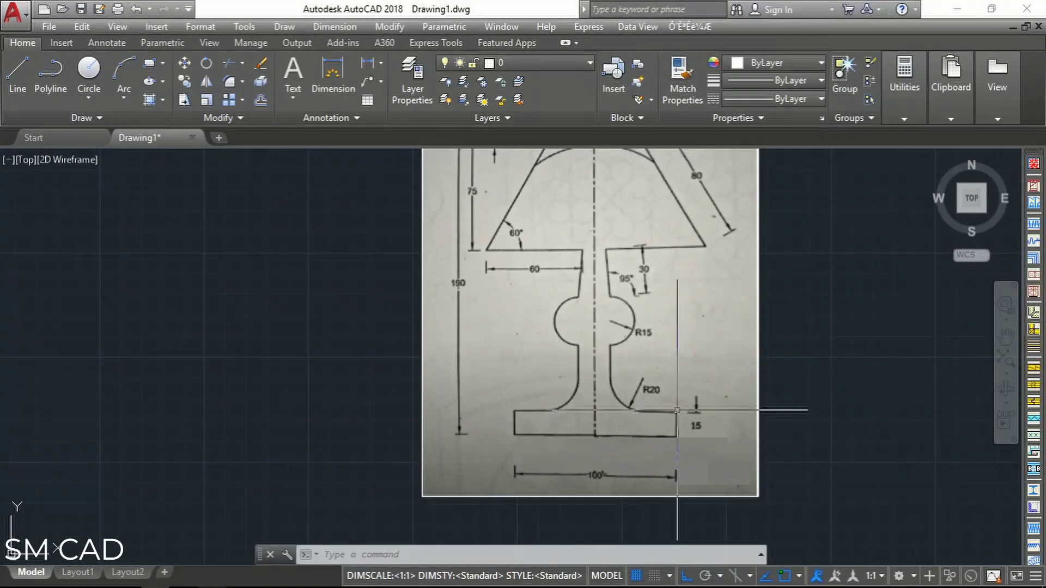
scroll(670, 427, down, 2)
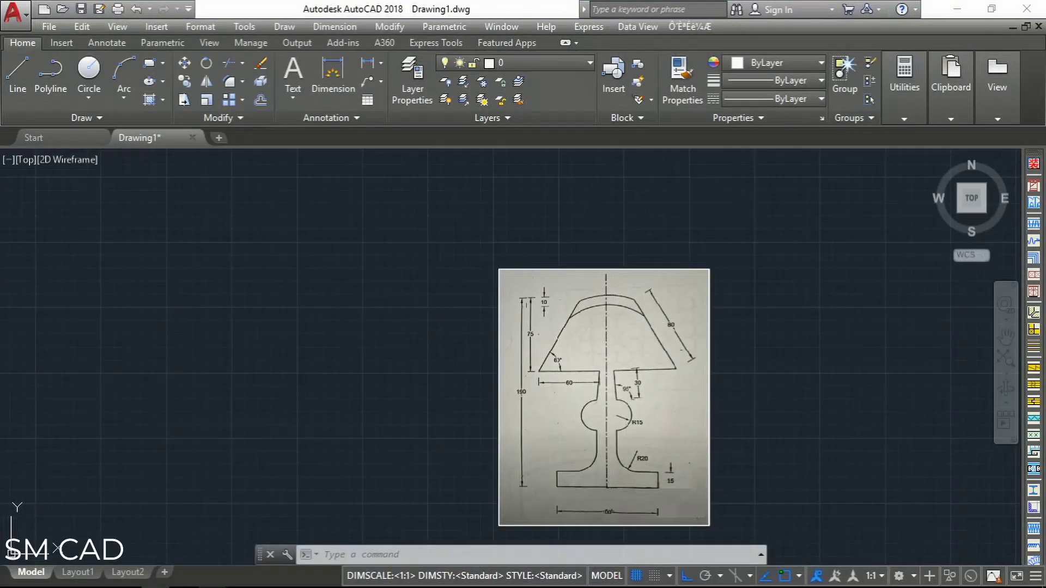
scroll(523, 298, up, 2)
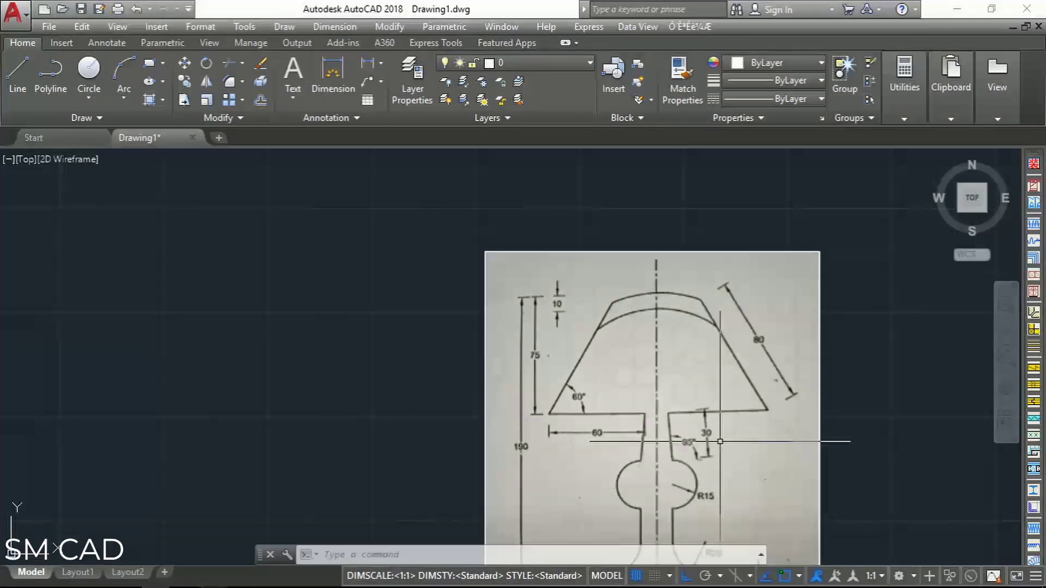
middle_drag(720, 441, 667, 402)
scroll(668, 402, down, 3)
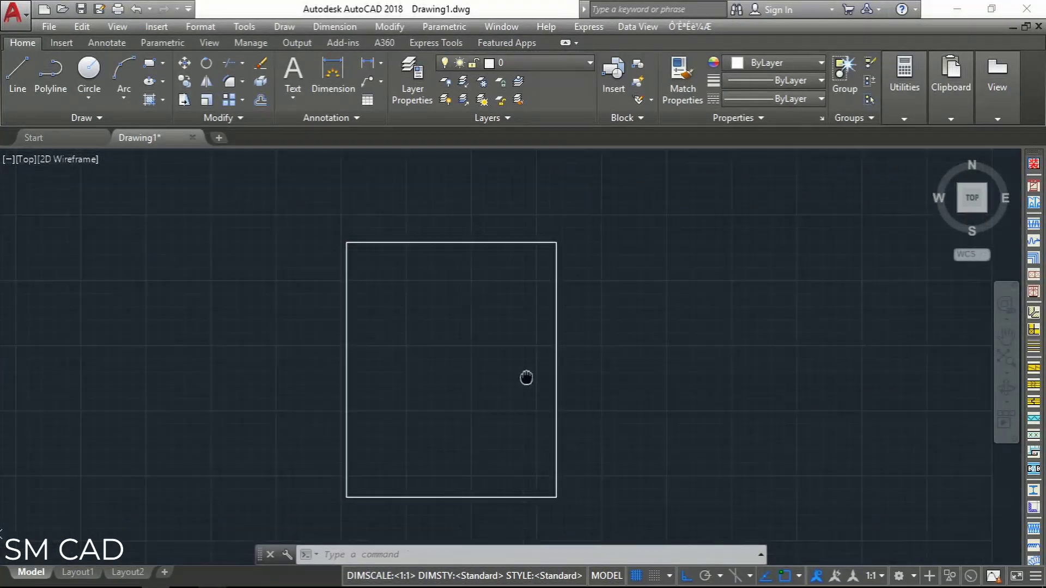
middle_drag(568, 386, 476, 409)
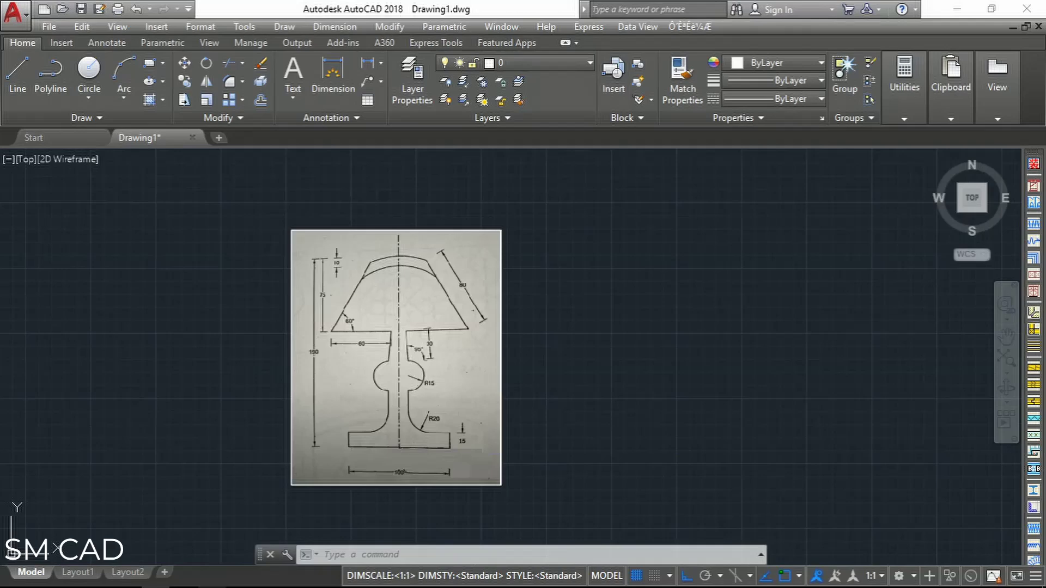
Step: Draw a 100-unit horizontal base line with the LINE command
text(l)
key(Return)
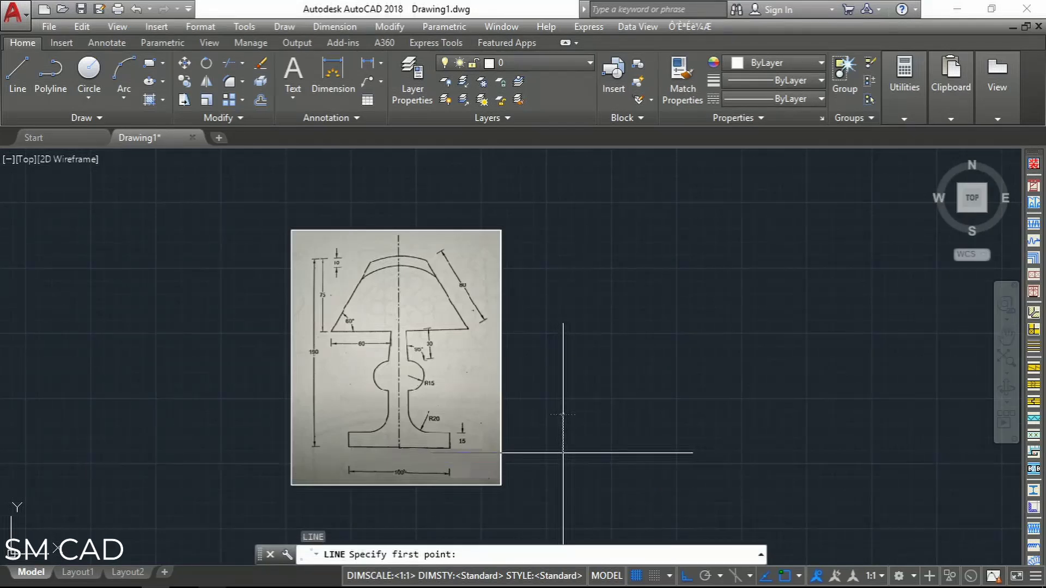
click(563, 453)
text(100)
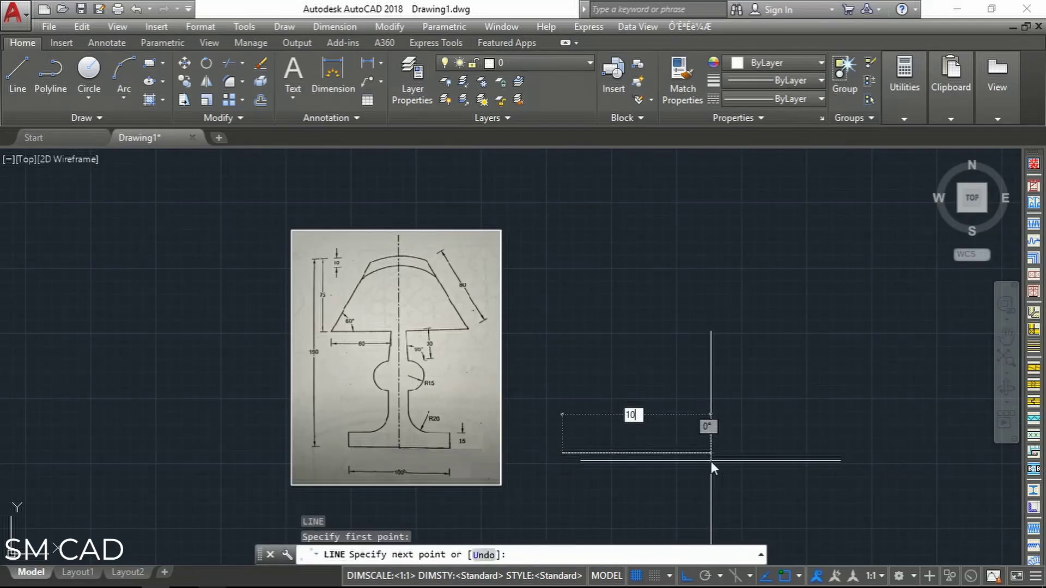
key(Return)
key(Escape)
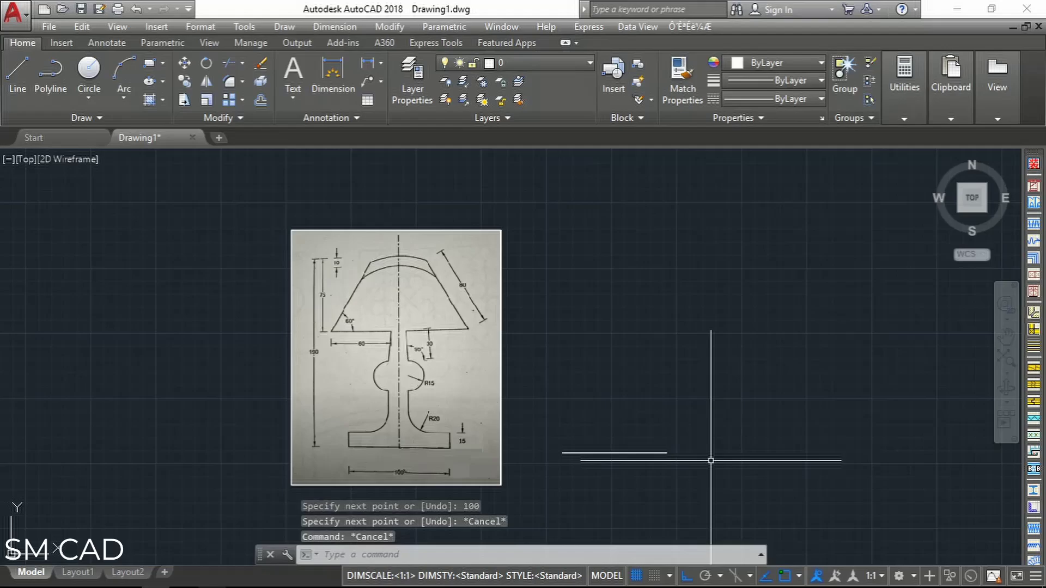
Step: Offset the base line 15 units upward
text(o)
key(Return)
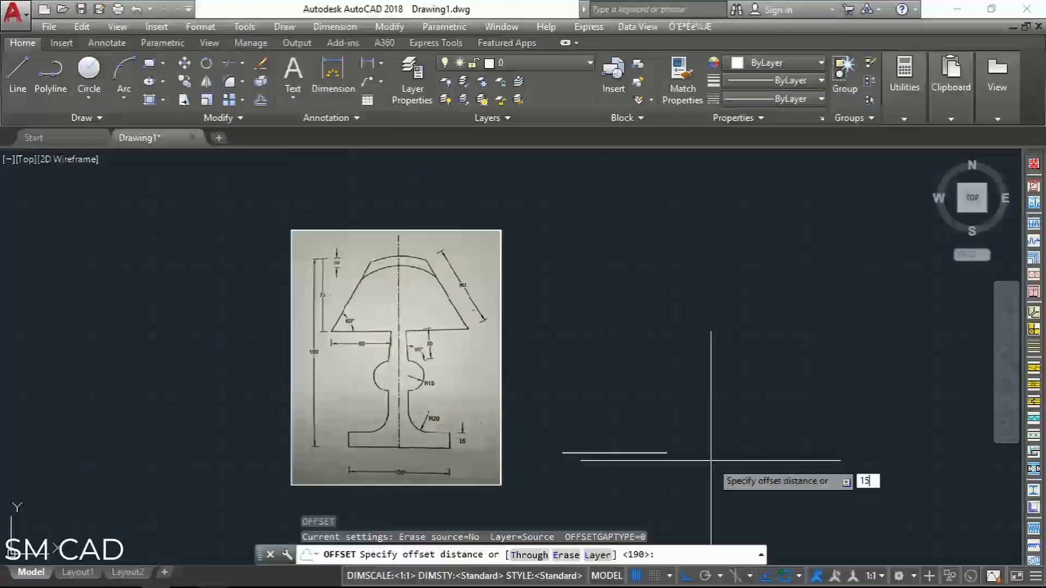
text(15)
key(Return)
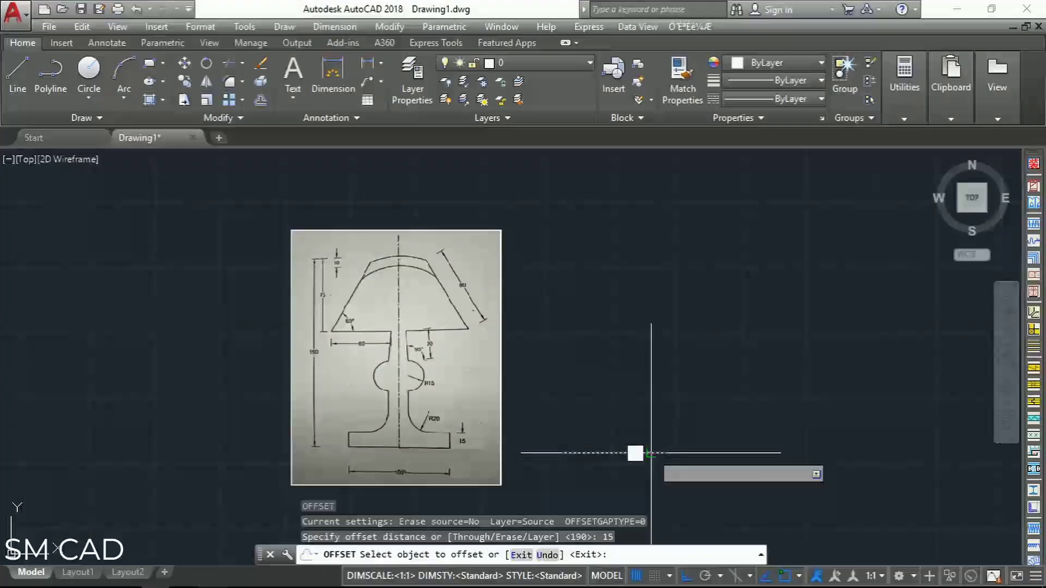
click(649, 452)
click(662, 437)
key(Escape)
key(Escape)
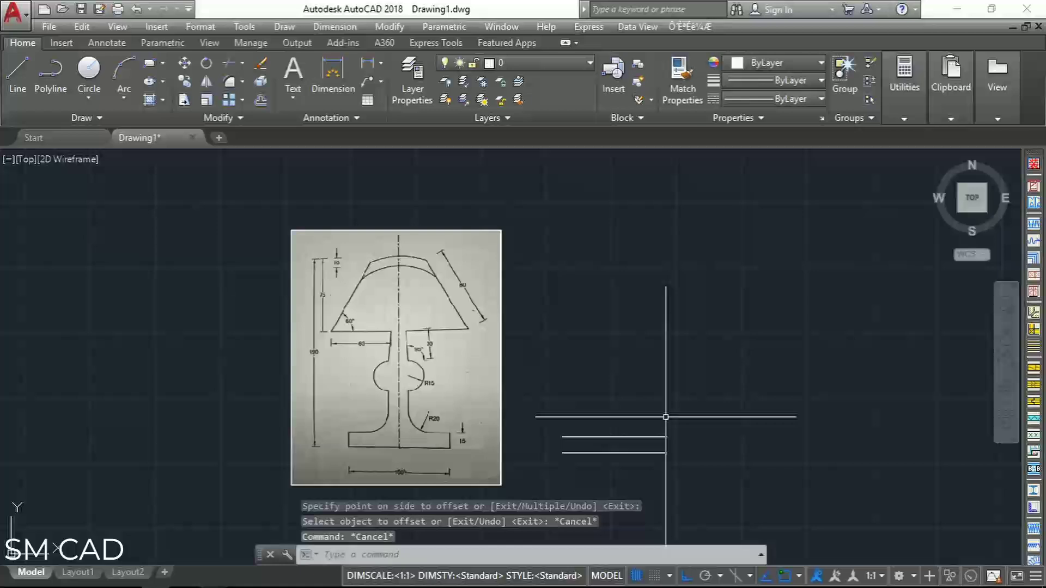
Step: Offset the base line 190 units upward to mark the lamp top
key(space)
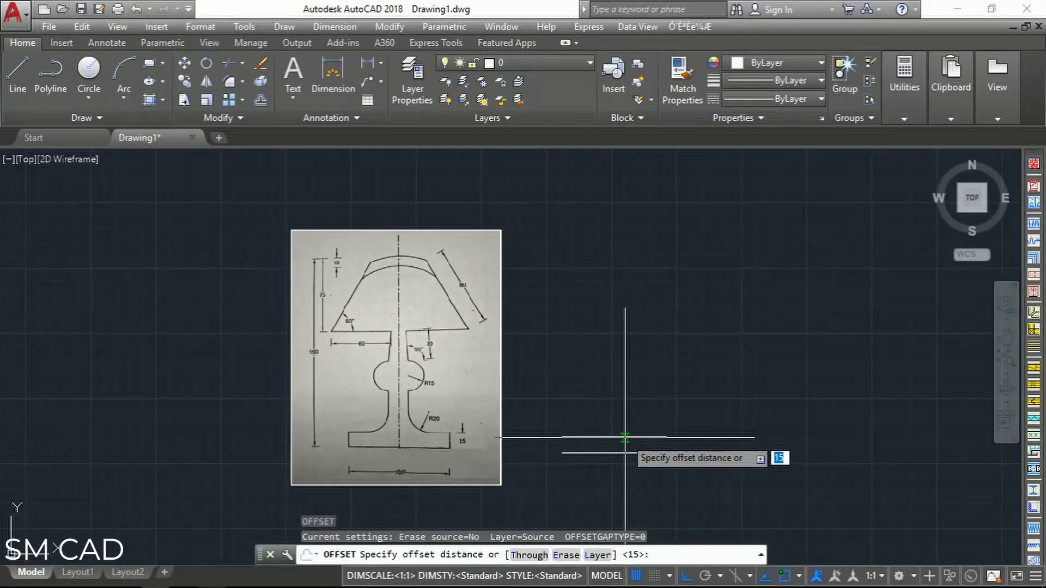
text(190)
key(Return)
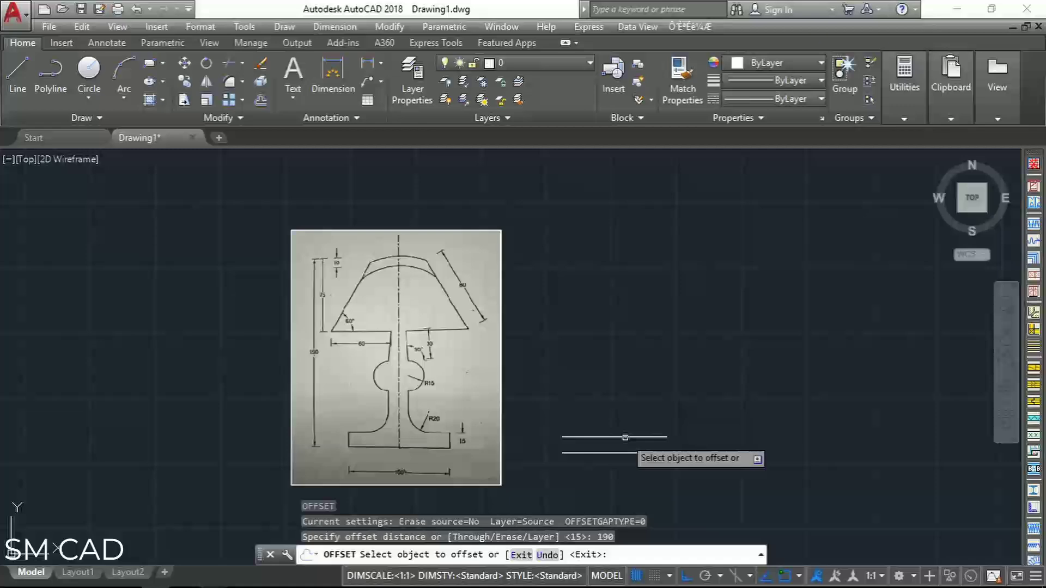
click(624, 450)
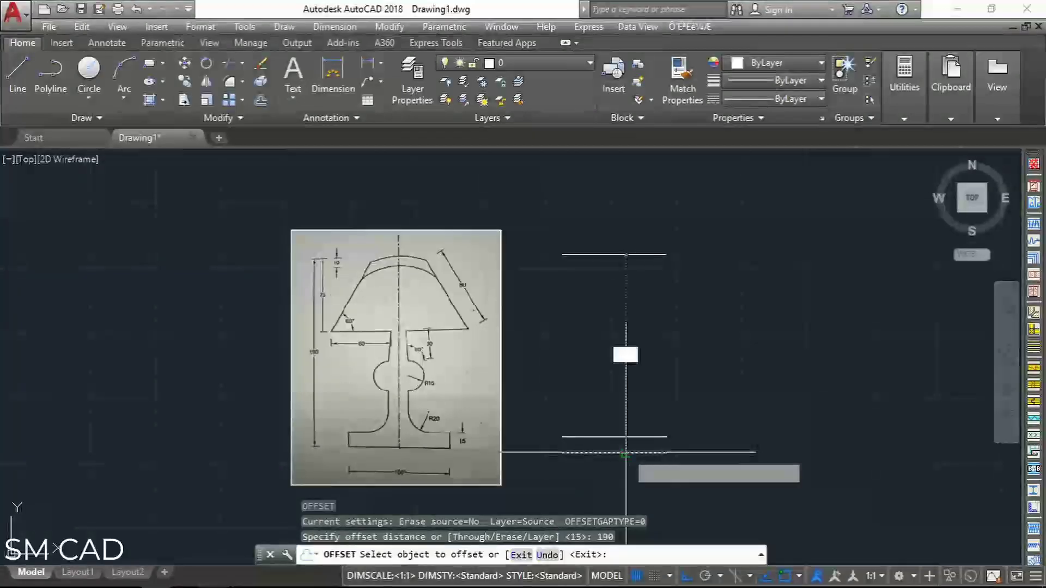
click(663, 339)
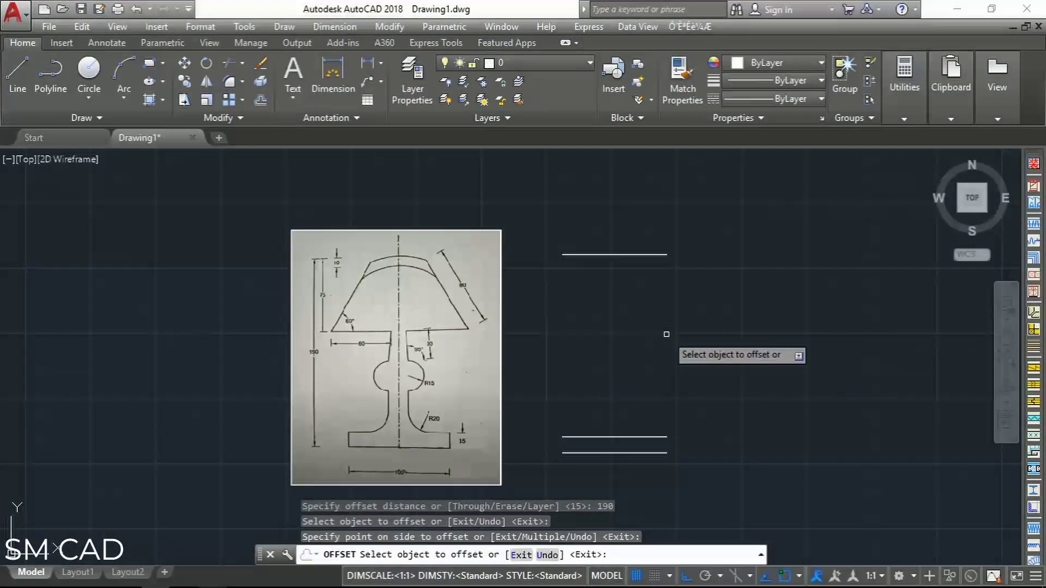
key(Escape)
Step: Offset the top line 75 units downward for the shade's bottom
key(space)
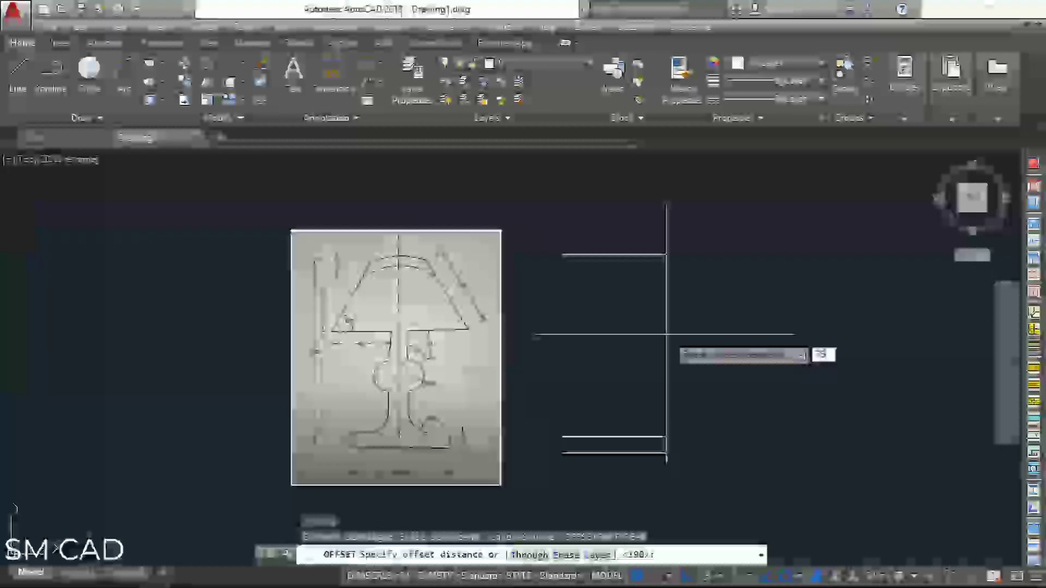
key(Return)
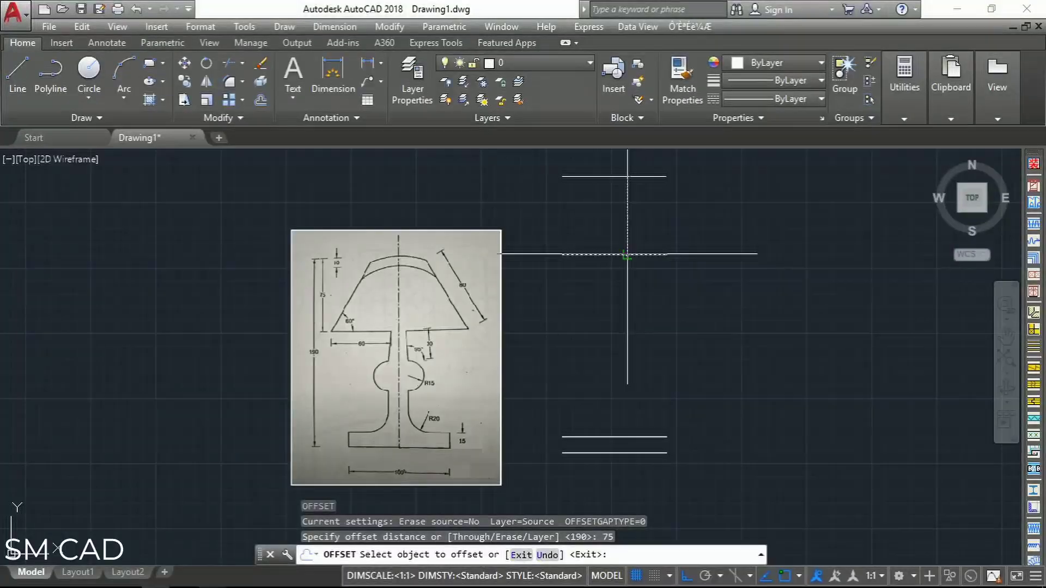
click(626, 254)
click(629, 353)
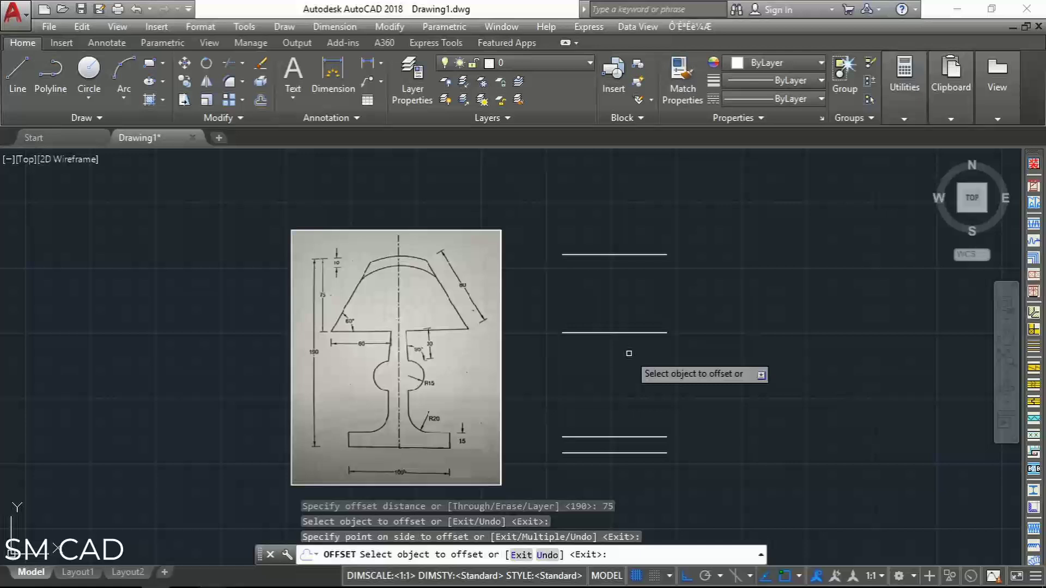
key(Escape)
Step: Offset the shade's bottom line 30 units down, then another guide 15 units down
text(o)
key(Return)
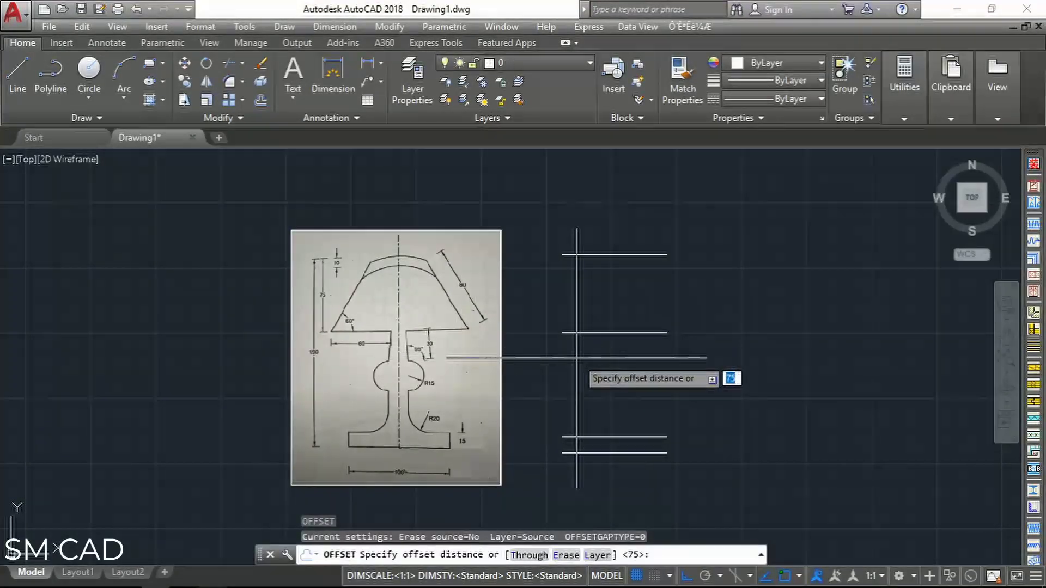
text(30)
key(Return)
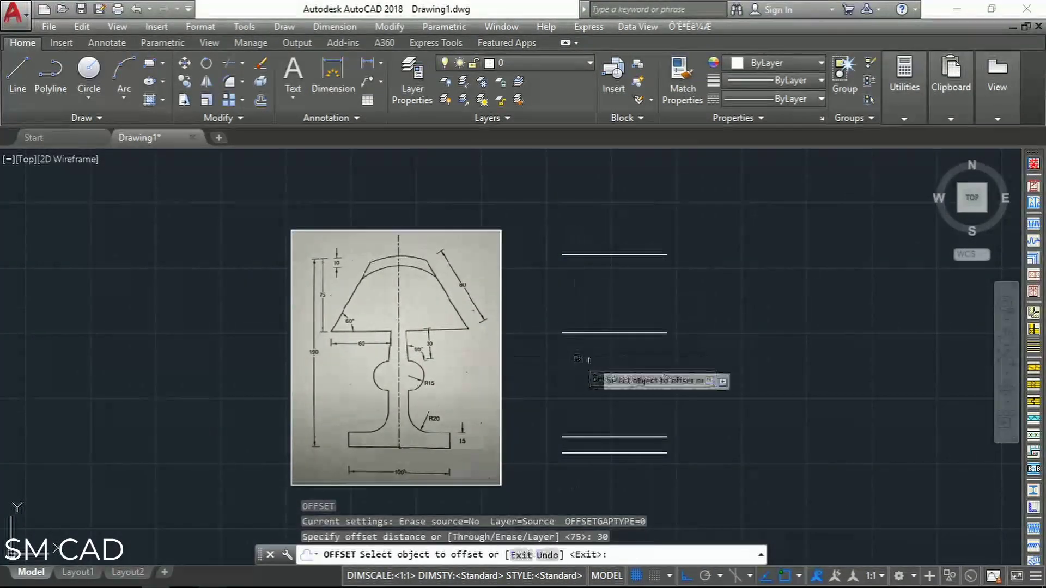
click(617, 332)
click(620, 376)
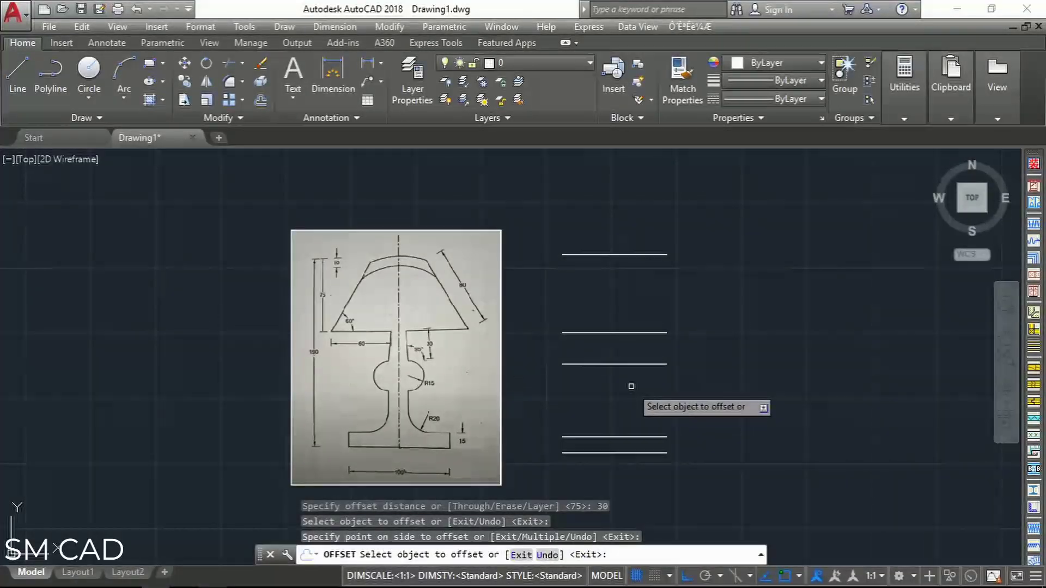
key(Return)
key(Return)
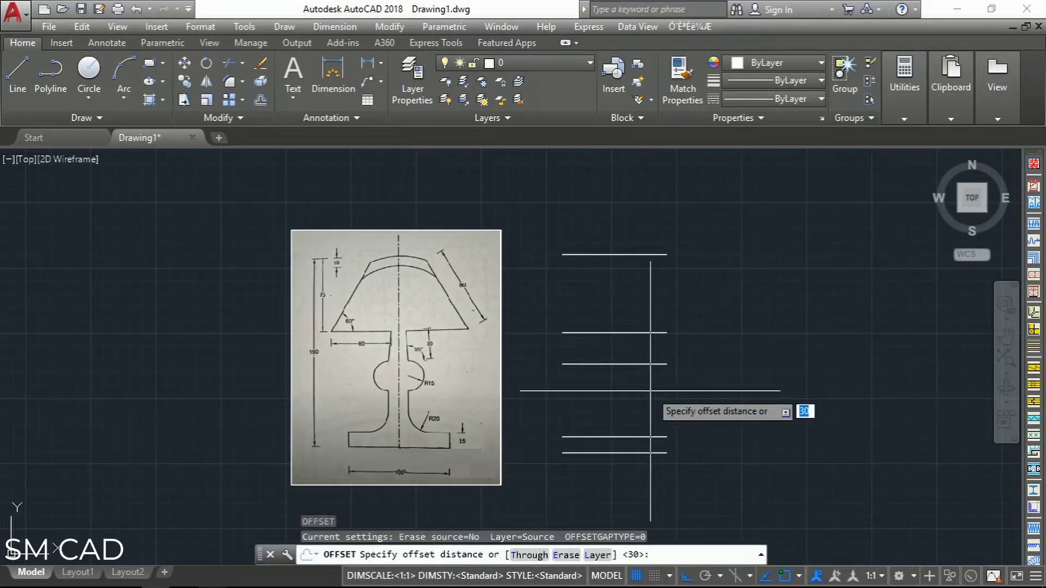
key(Return)
click(648, 364)
key(Escape)
key(Escape)
key(Escape)
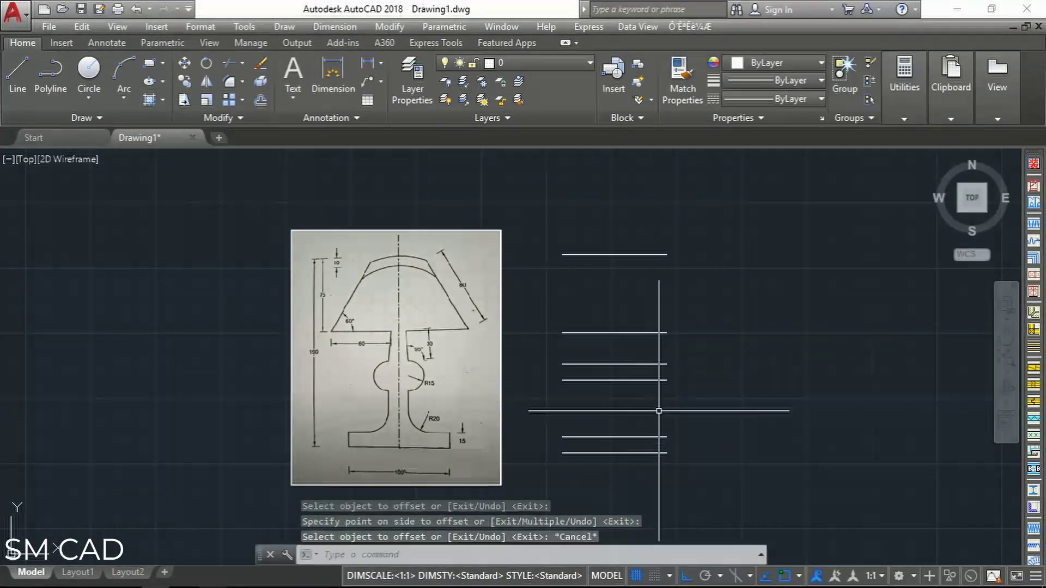
Step: Draw a vertical centre line from the base line's midpoint to the top line's midpoint
text(l)
key(Return)
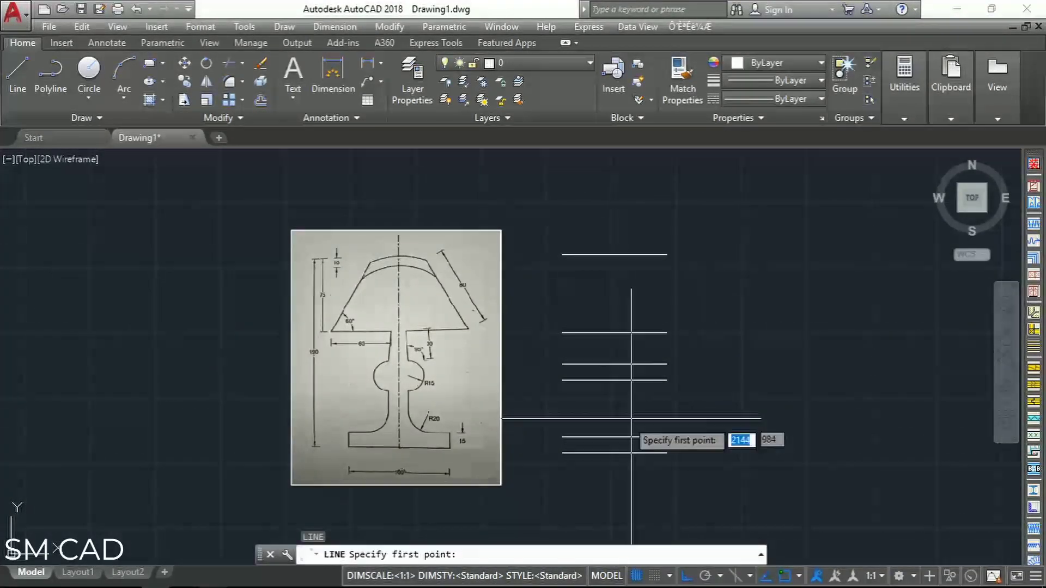
click(614, 437)
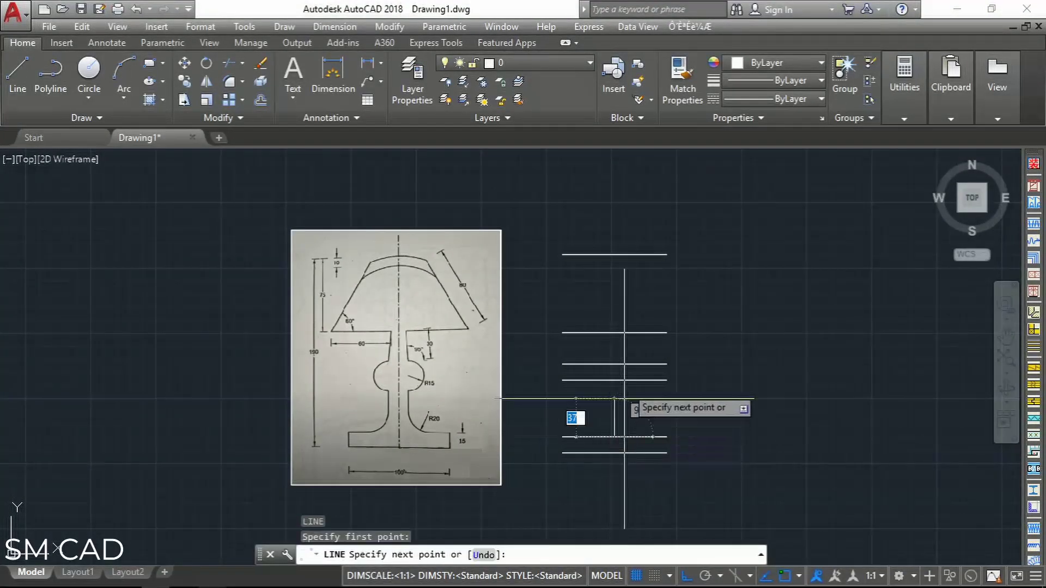
click(614, 255)
key(Escape)
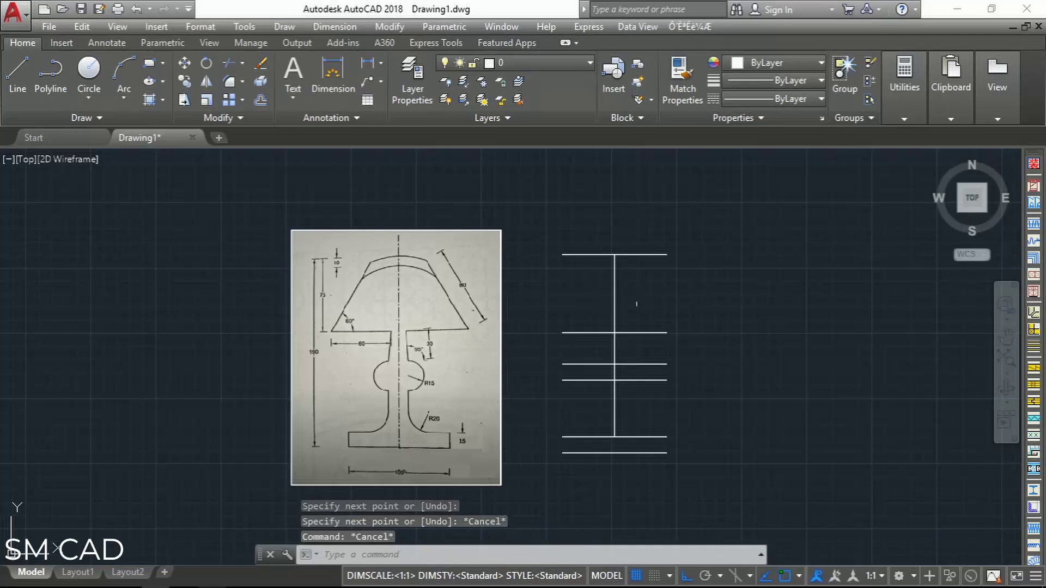
Step: Offset vertical guide lines 10 units to either side of the centre line
text(o)
key(Return)
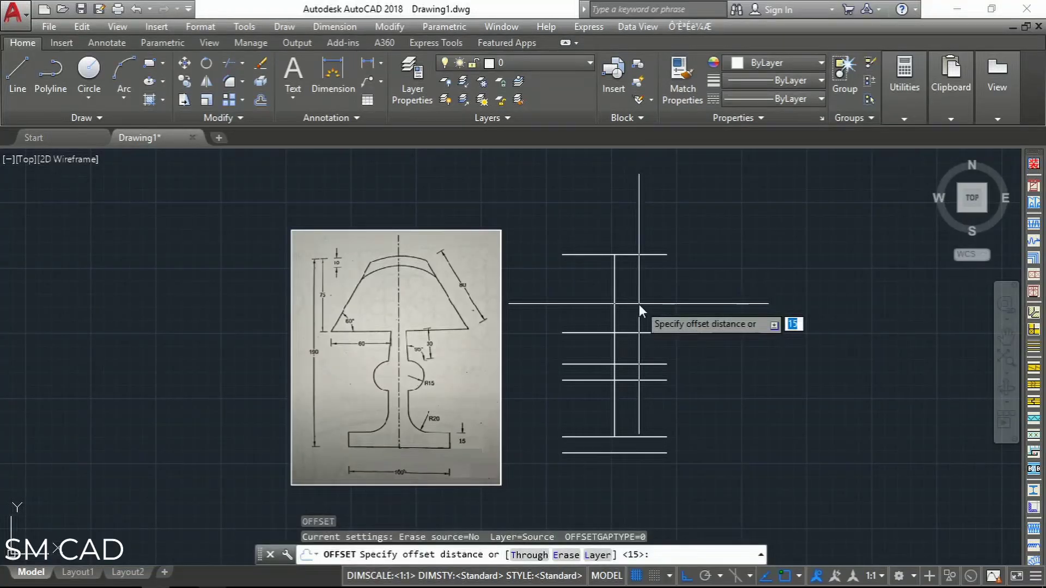
text(10)
key(Return)
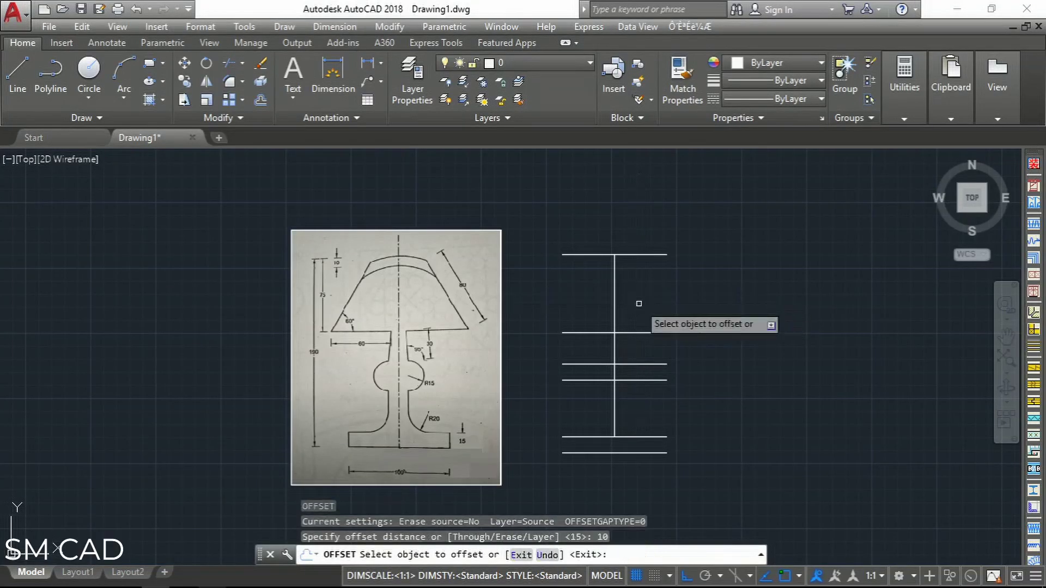
click(614, 276)
click(661, 290)
click(618, 281)
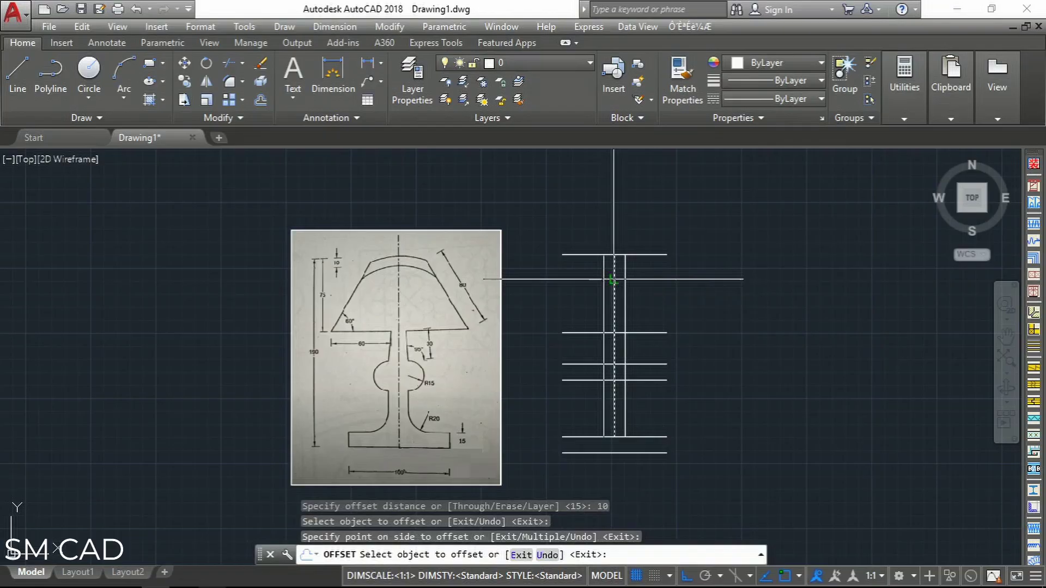
click(609, 284)
key(Escape)
key(Escape)
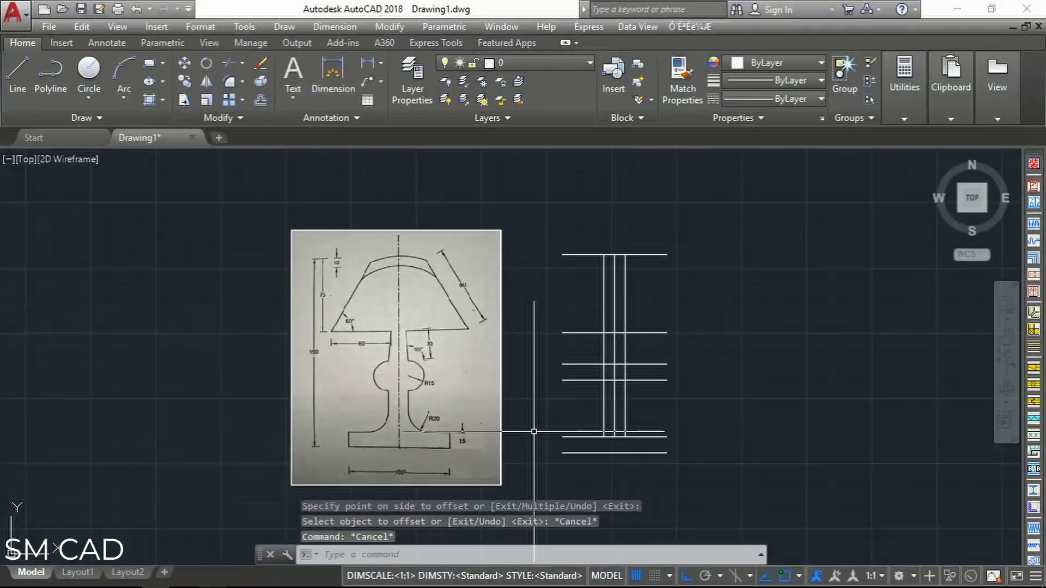
Step: Draw an R15 circle centred on the stem's guide-line intersection
text(c)
key(Return)
scroll(539, 428, up, 5)
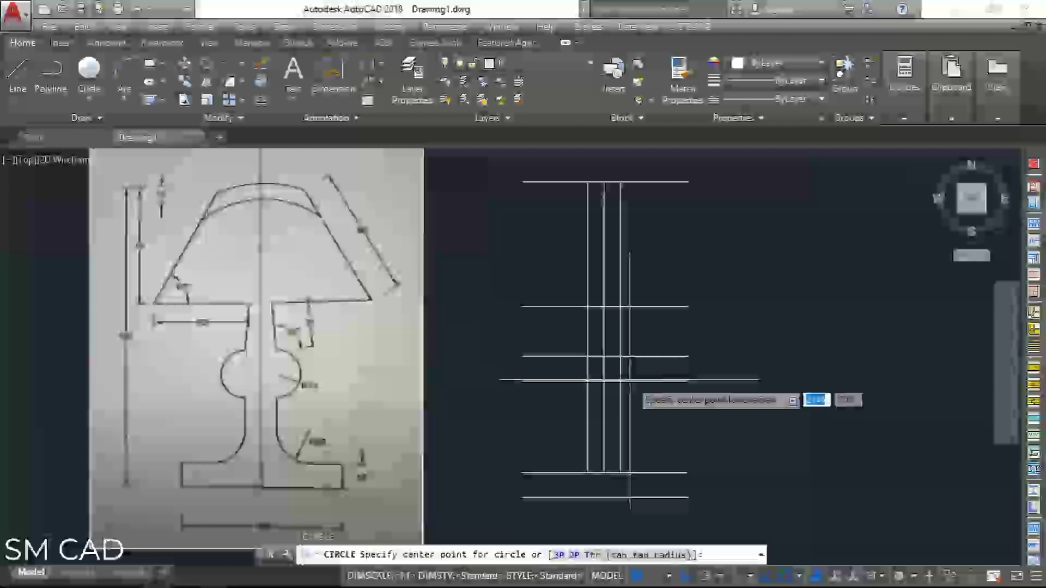
click(557, 402)
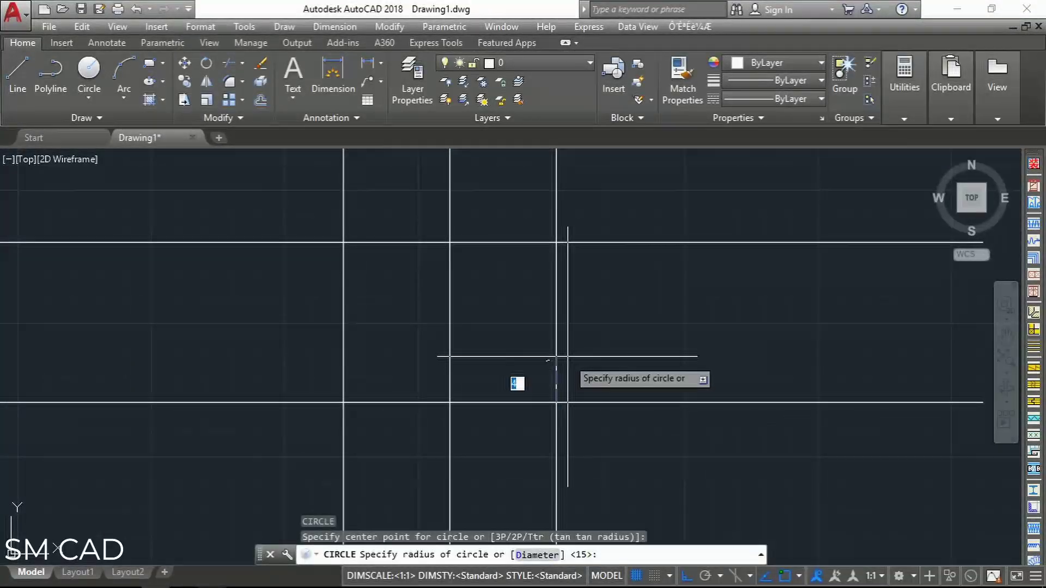
scroll(522, 370, up, 5)
key(Return)
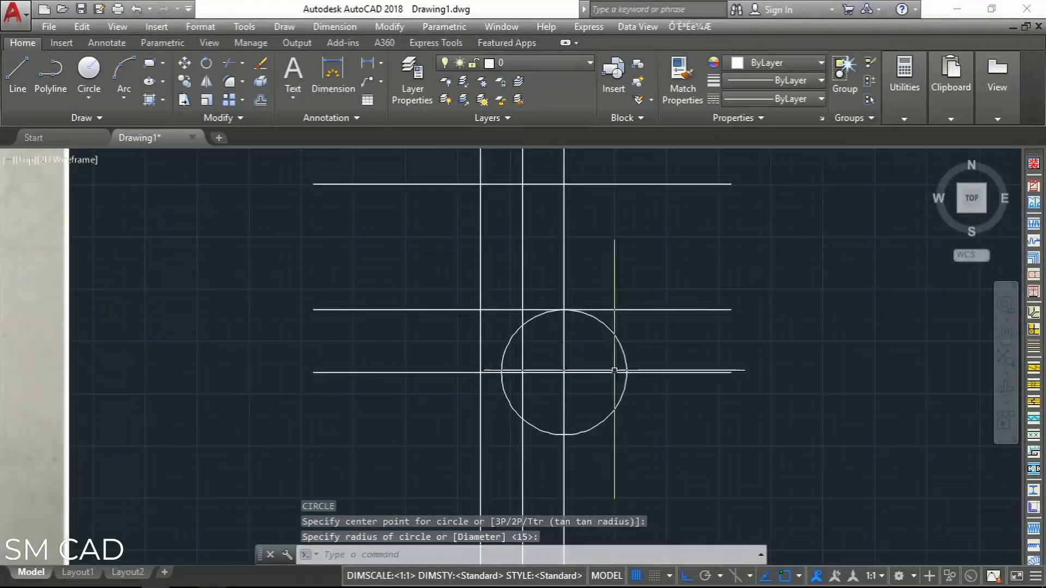
scroll(617, 404, down, 5)
key(Escape)
key(Escape)
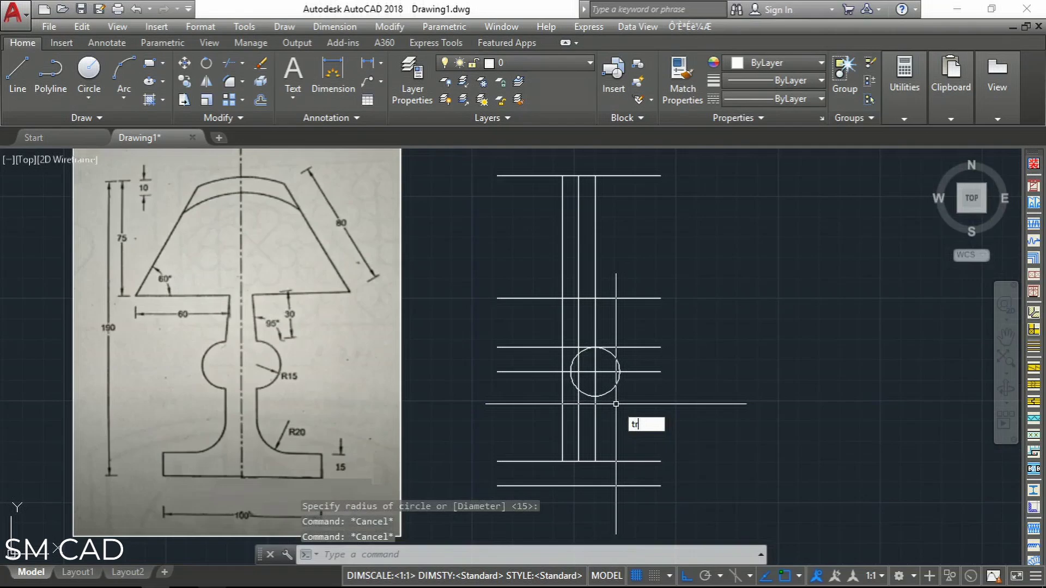
Step: Trim the unwanted arc and line pieces around the R15 circle
key(Return)
key(Return)
scroll(599, 403, up, 4)
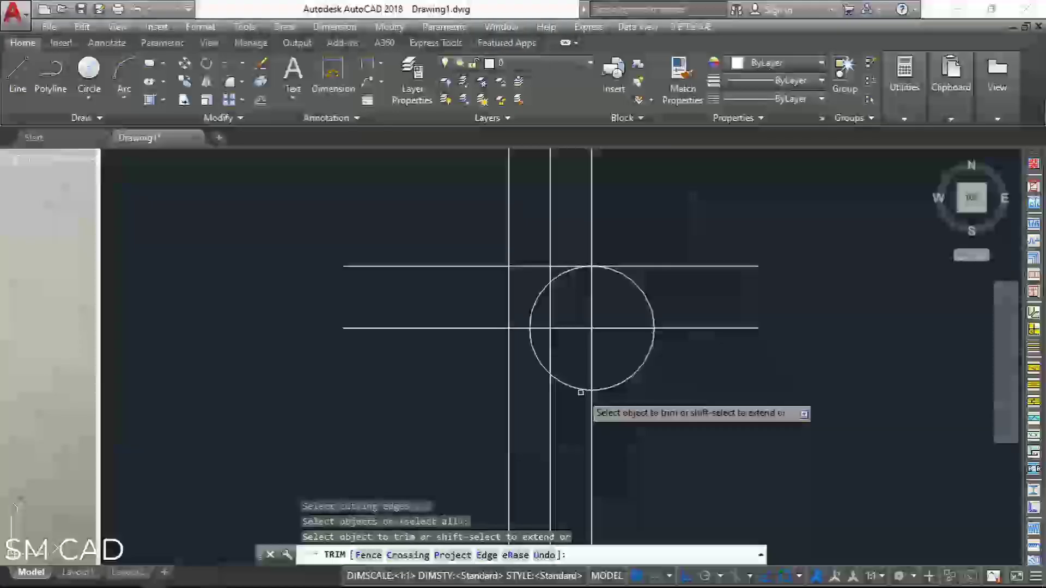
click(588, 349)
click(564, 275)
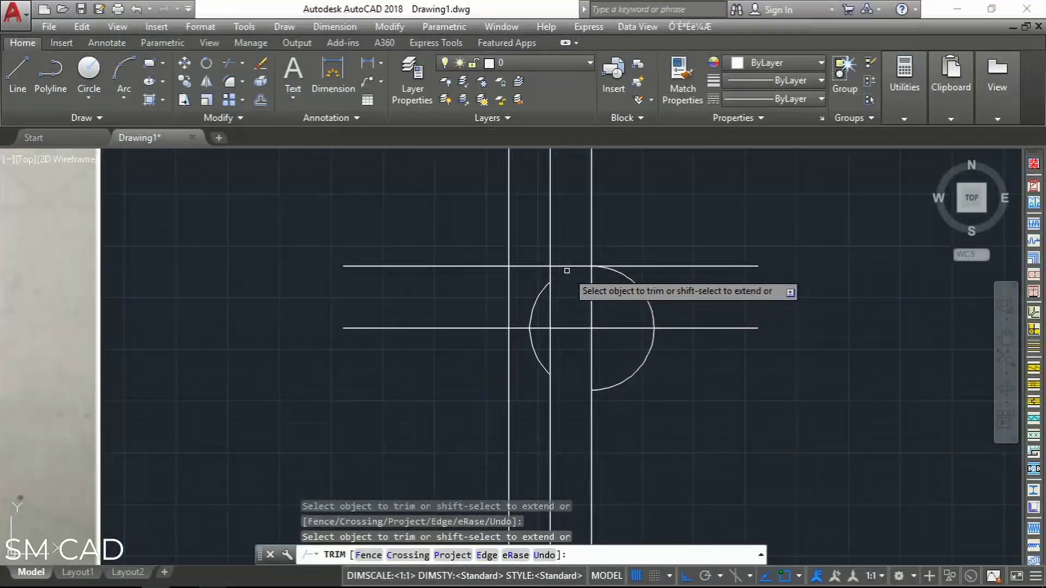
click(592, 296)
click(625, 349)
click(579, 345)
scroll(579, 345, down, 2)
scroll(585, 298, up, 4)
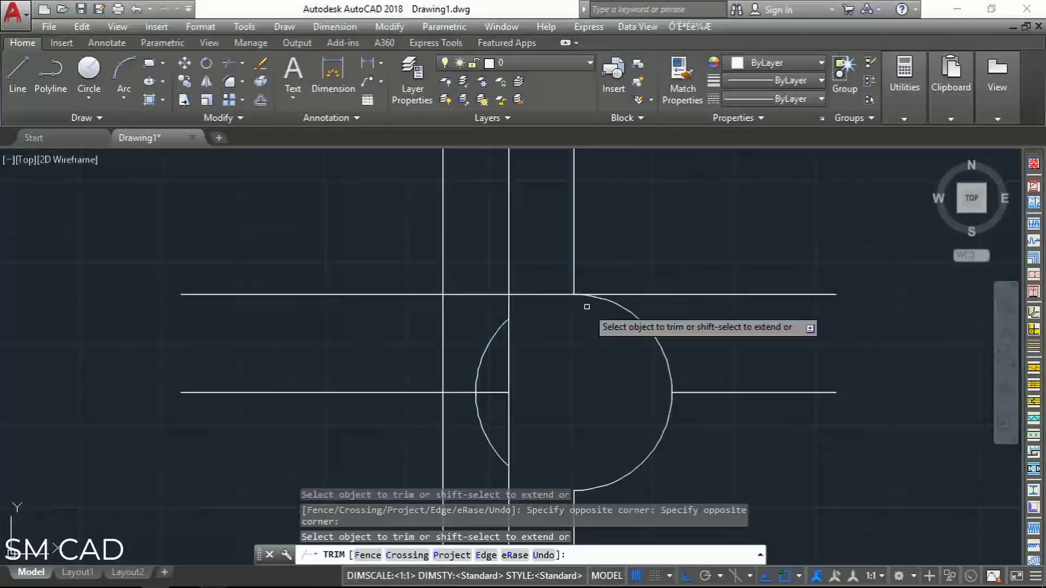
scroll(556, 332, down, 4)
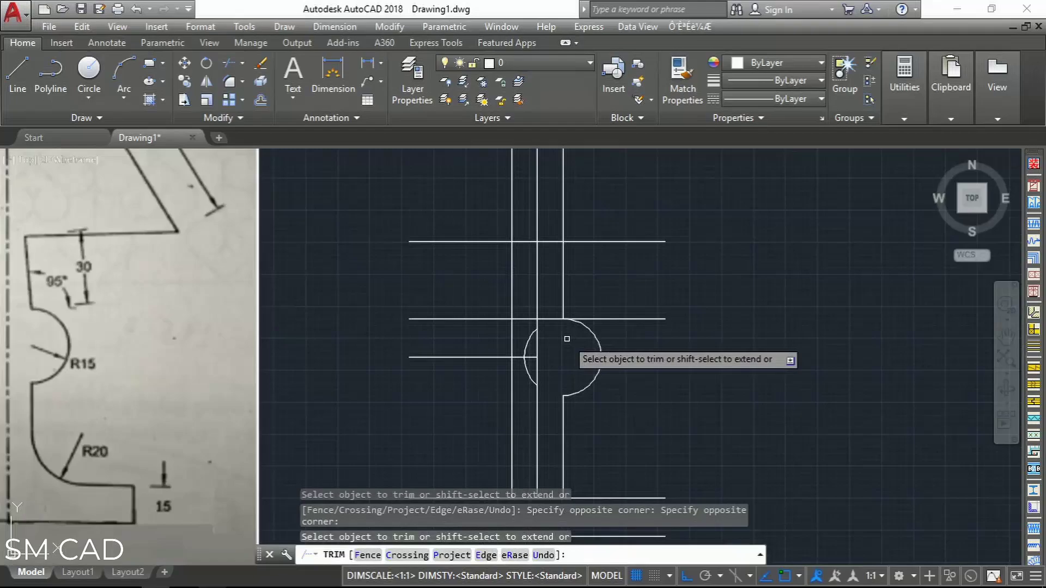
Step: Erase the leftover construction lines, the extra arc and the top construction line
key(Return)
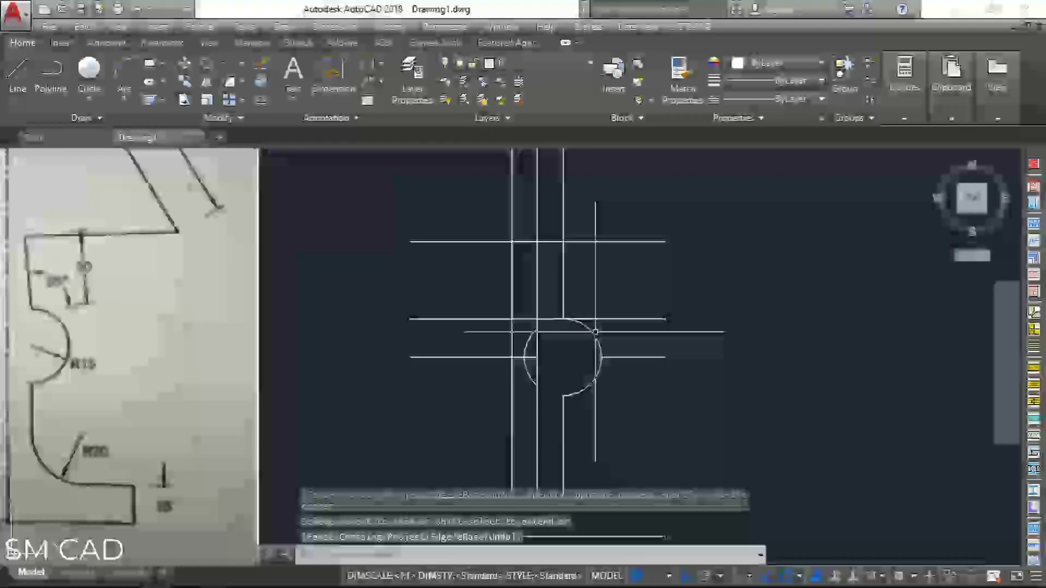
click(670, 294)
click(645, 374)
key(Delete)
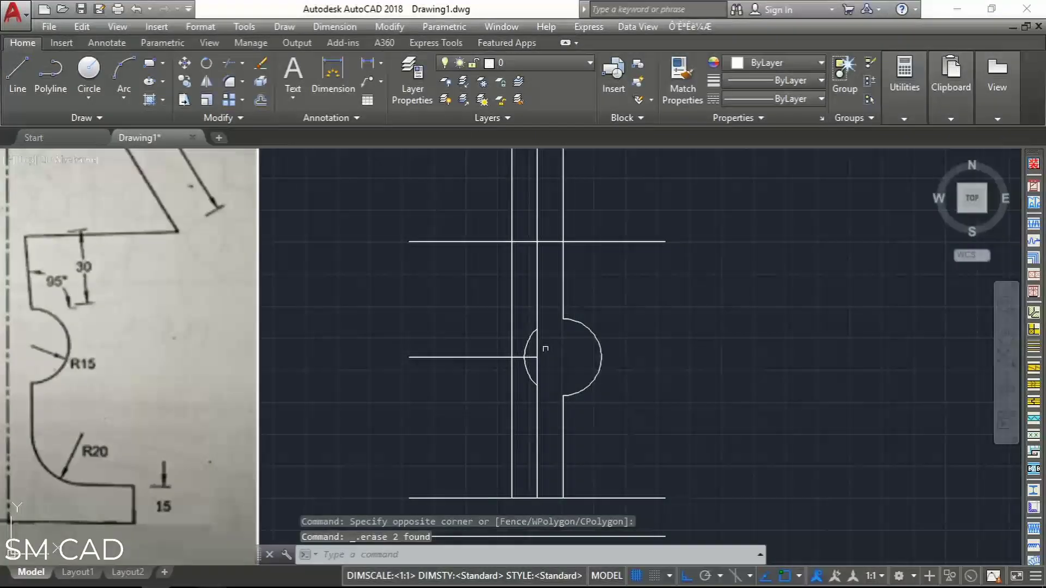
click(531, 342)
click(492, 372)
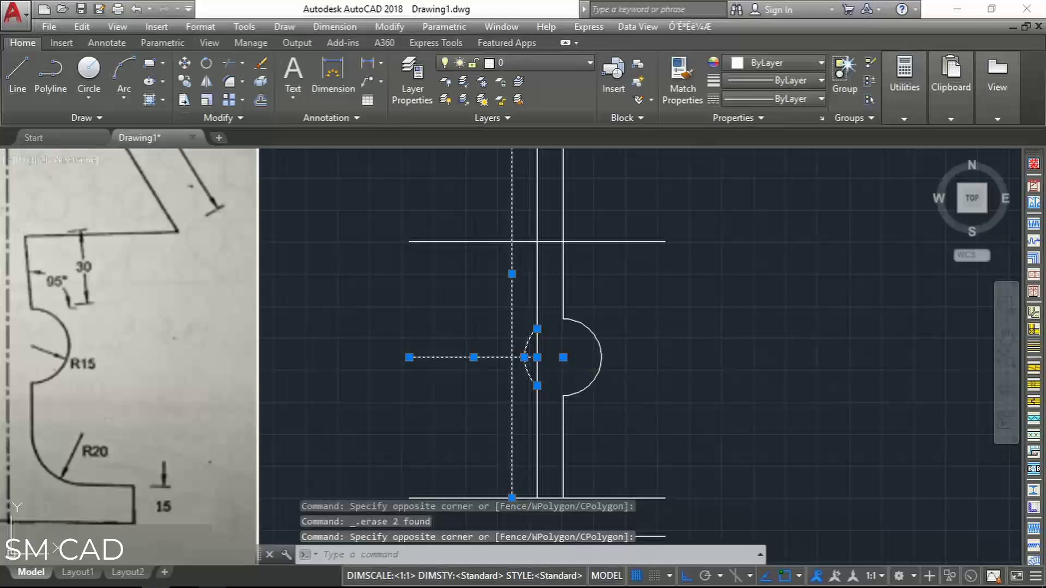
key(Delete)
click(499, 233)
click(486, 255)
scroll(538, 288, down, 3)
key(Delete)
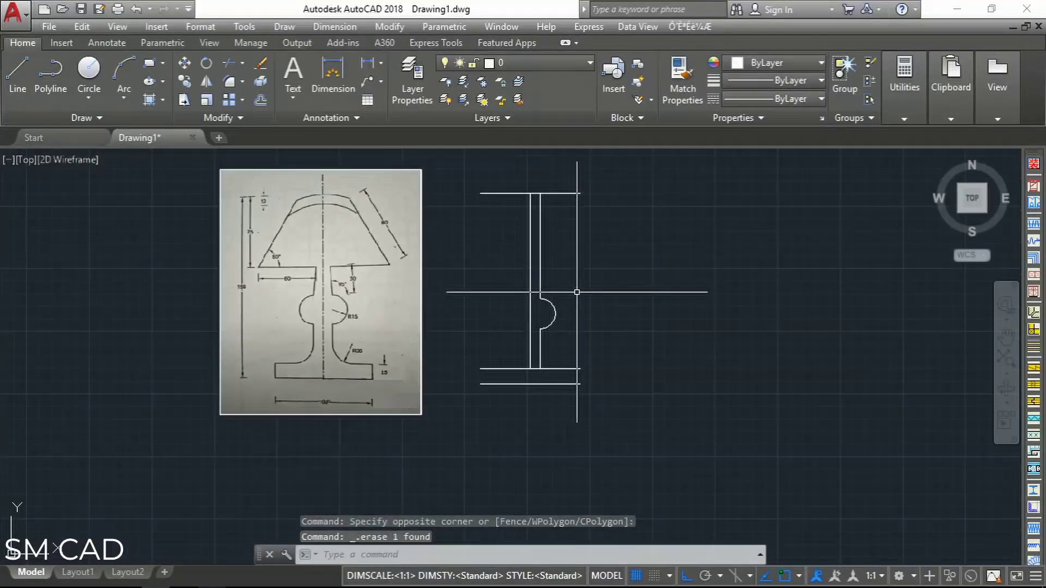
Step: Erase the extra vertical line and recentre the view on the drawing
scroll(544, 289, down, 2)
middle_drag(582, 289, 568, 306)
click(547, 289)
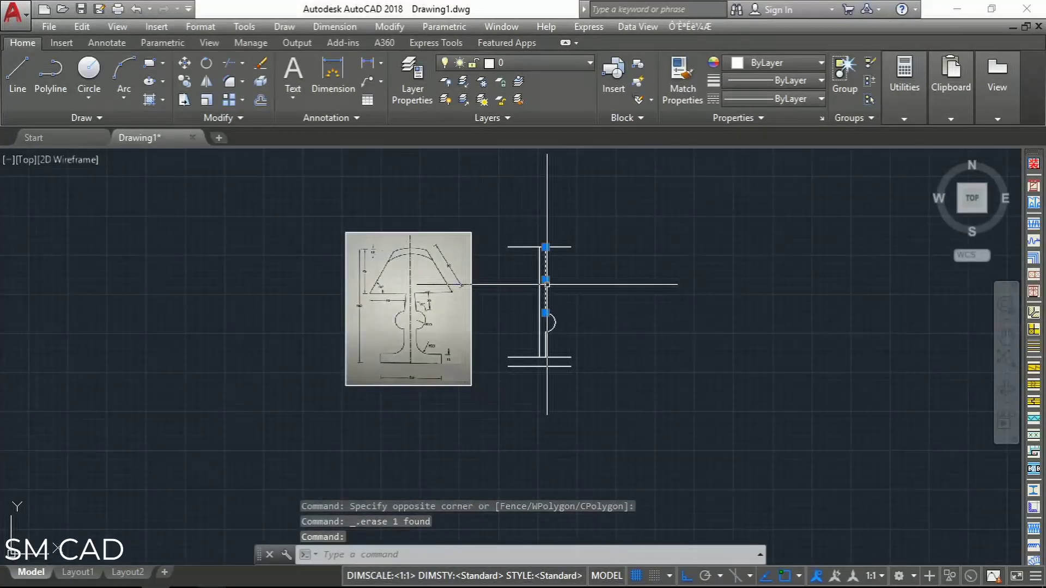
key(Delete)
scroll(567, 308, up, 4)
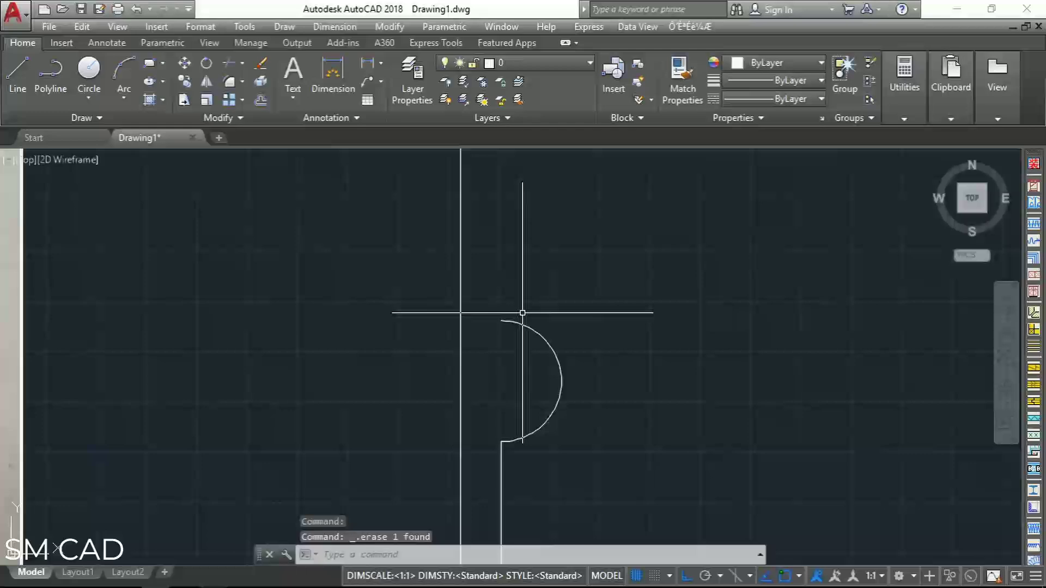
middle_drag(482, 322, 521, 326)
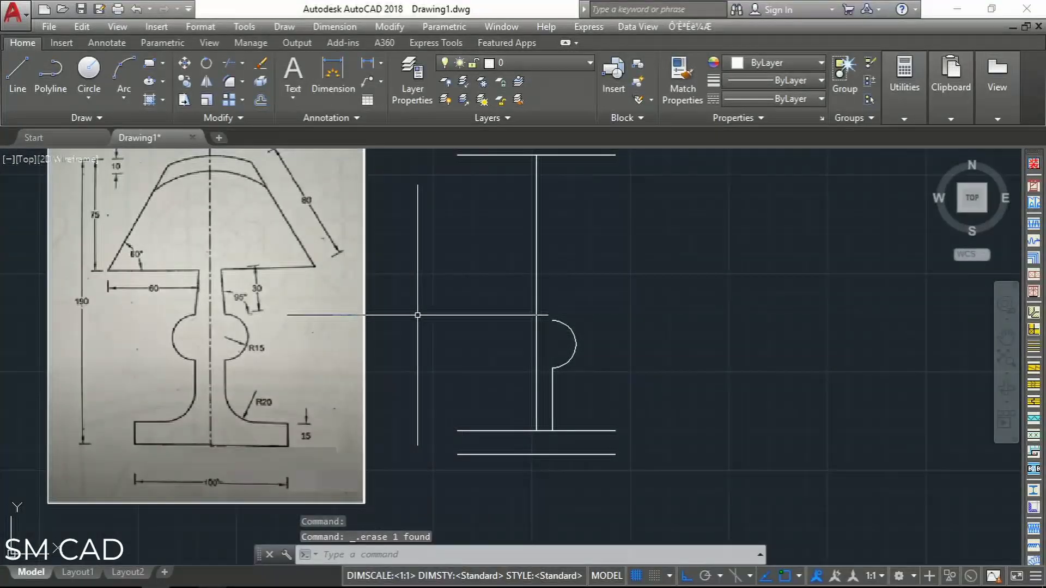
middle_drag(418, 315, 438, 340)
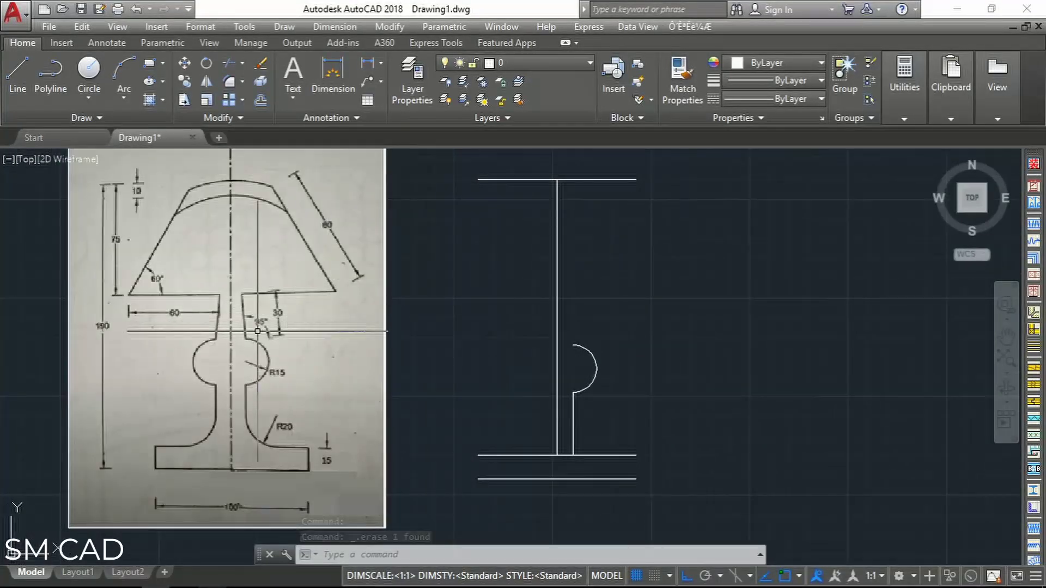
scroll(260, 330, up, 4)
scroll(259, 330, down, 2)
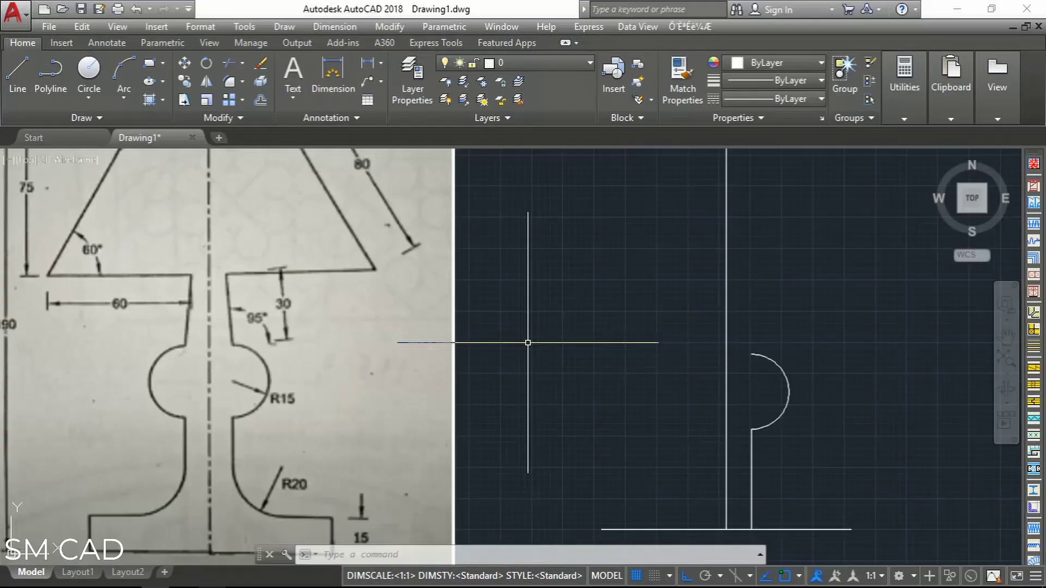
middle_drag(528, 343, 480, 355)
key(Escape)
key(Escape)
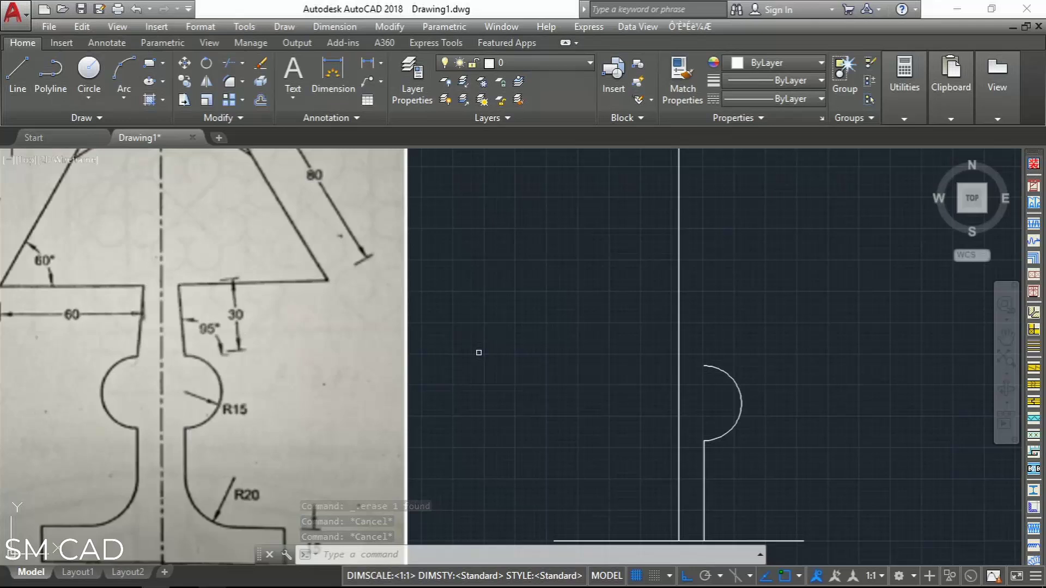
Step: Draw a 30-unit line at 95° from the top end of the R15 bulge
text(l)
key(Return)
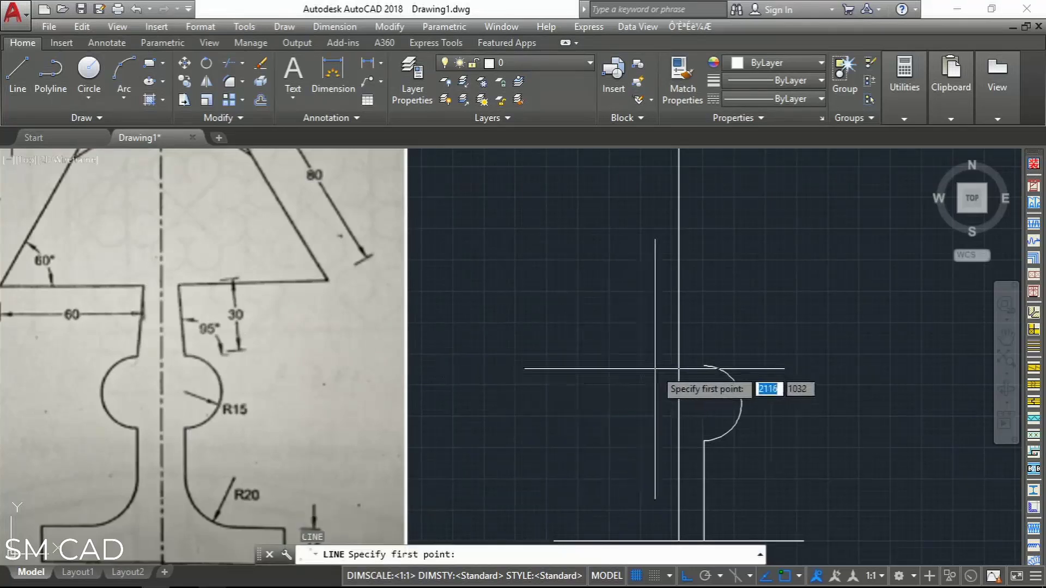
click(704, 366)
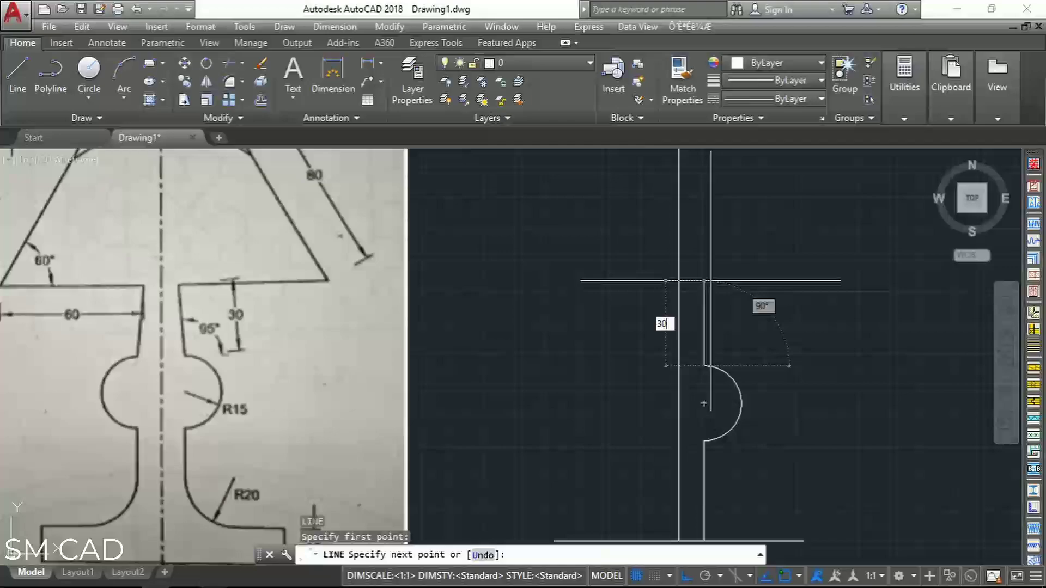
text(30)
key(Tab)
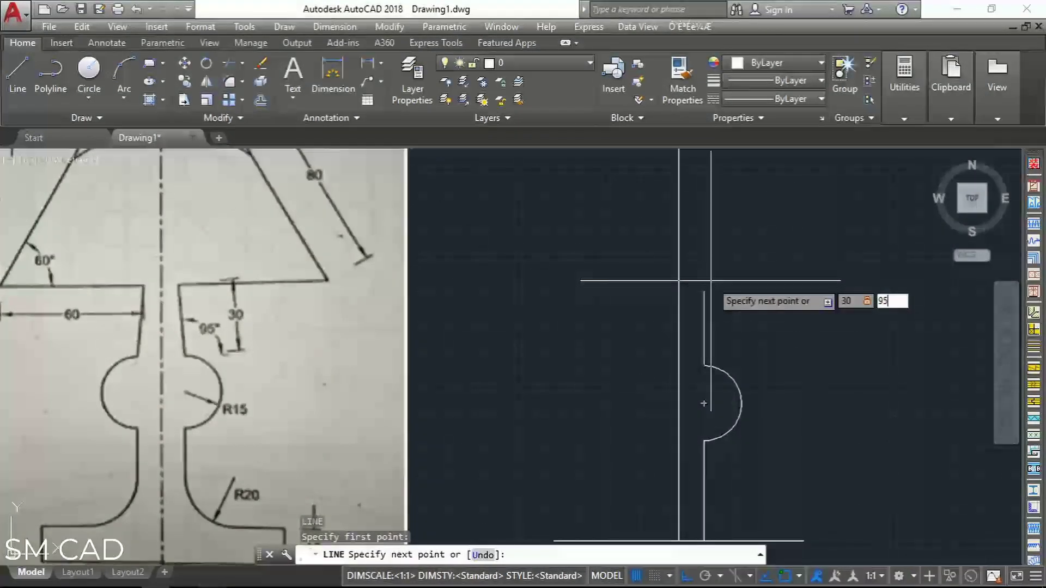
text(95)
key(Return)
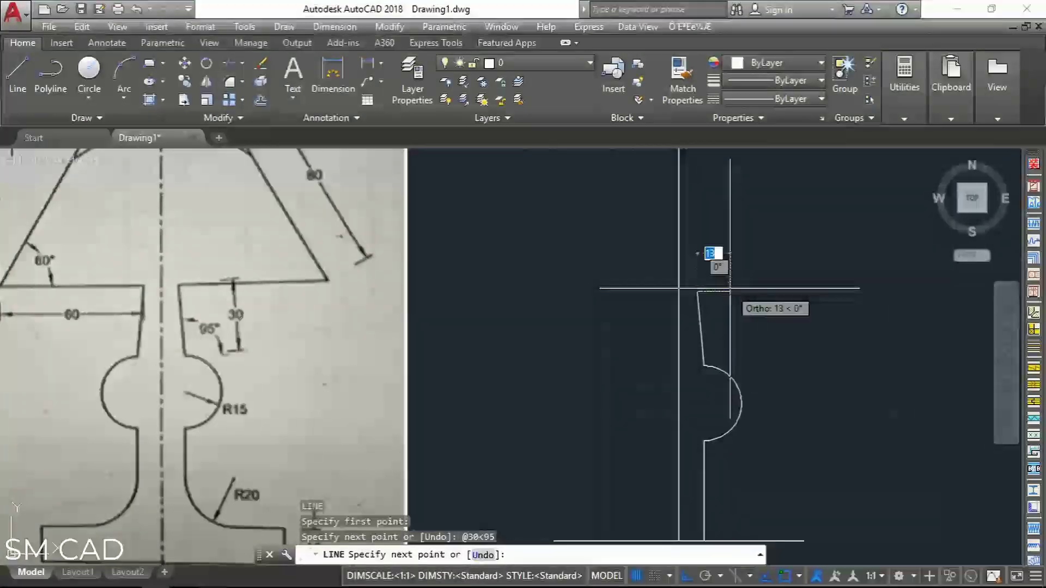
key(Escape)
key(Escape)
middle_drag(640, 345, 699, 345)
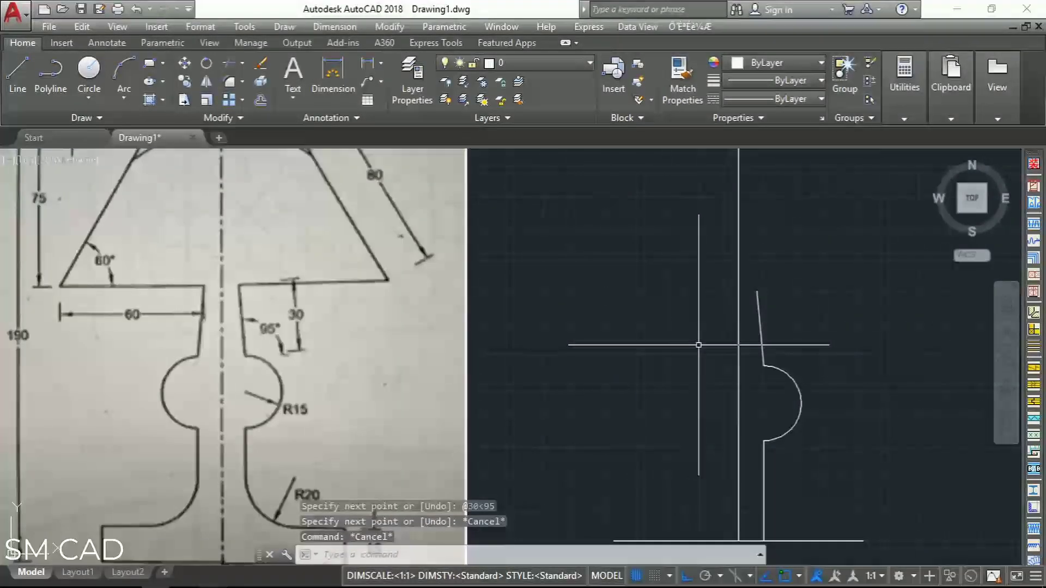
scroll(746, 314, down, 3)
scroll(733, 310, up, 2)
scroll(694, 317, down, 1)
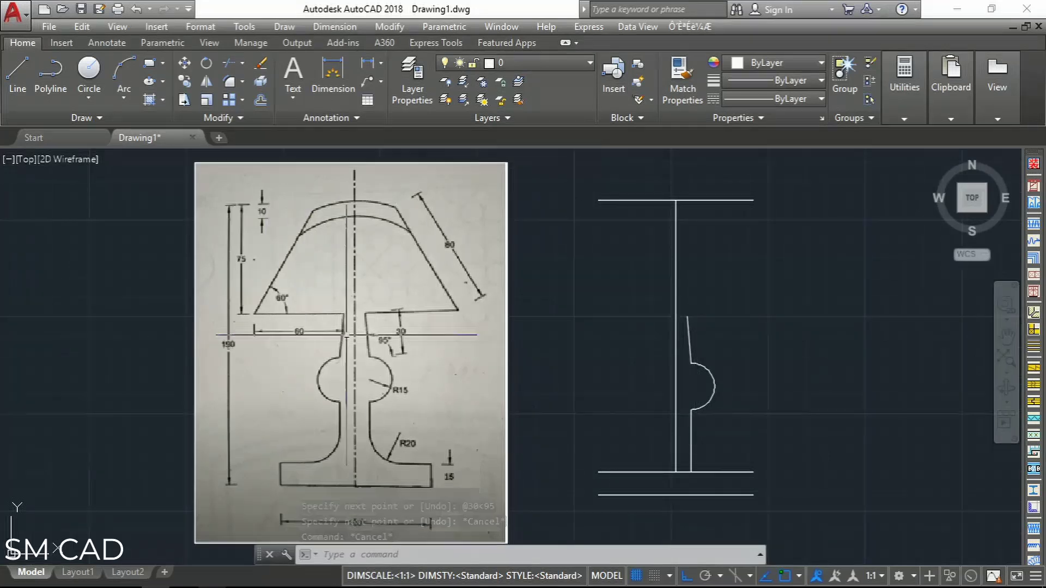
text(l)
key(Return)
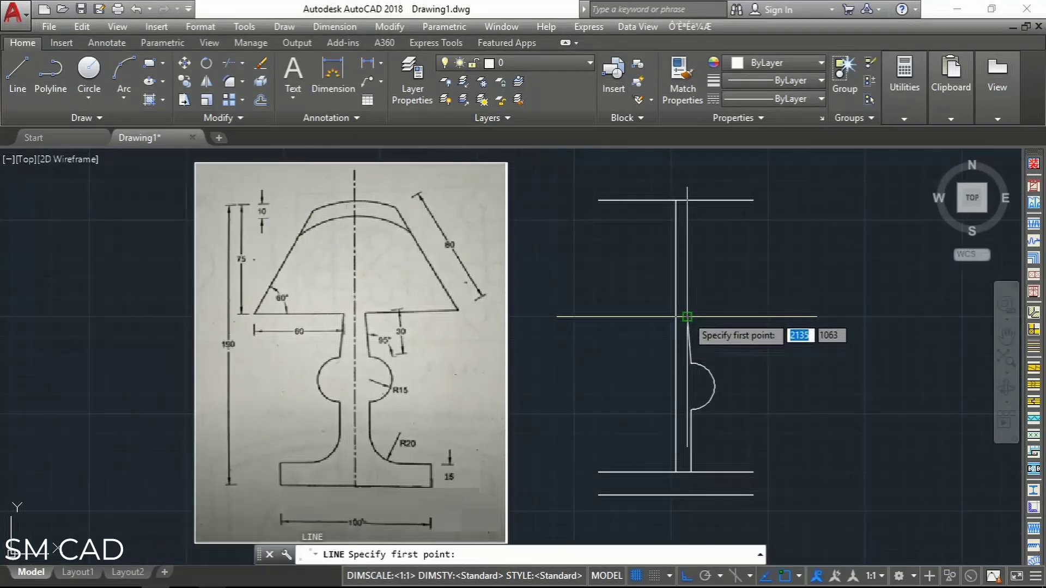
click(687, 316)
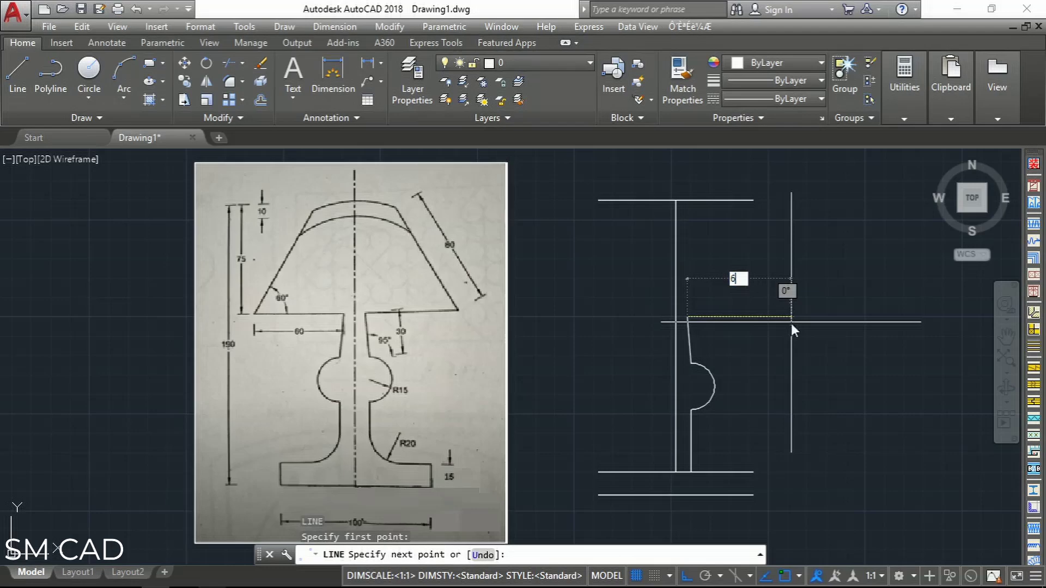
text(60)
key(Return)
key(Return)
middle_drag(504, 265, 468, 298)
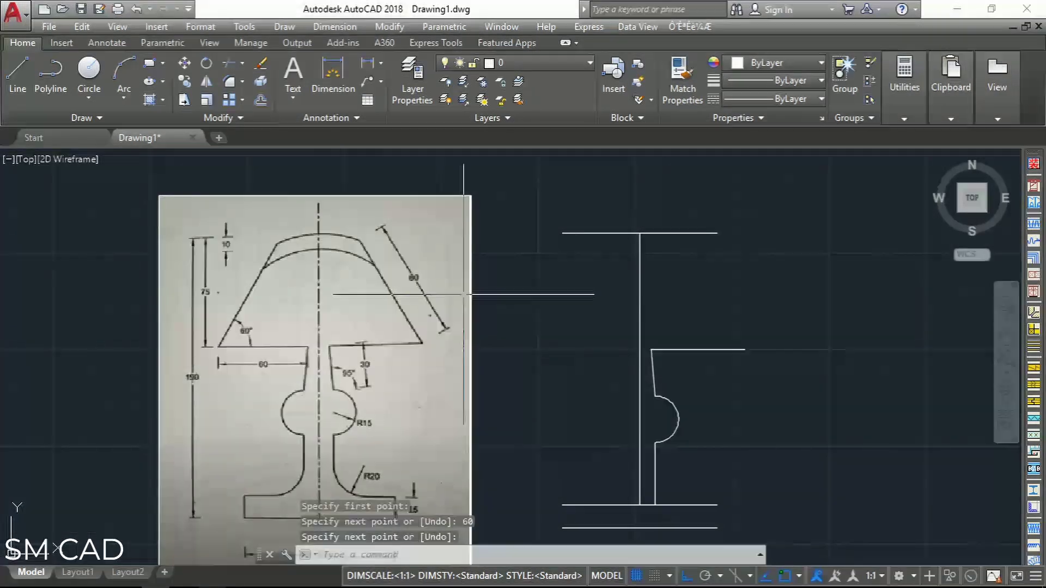
scroll(414, 274, up, 4)
scroll(414, 269, down, 4)
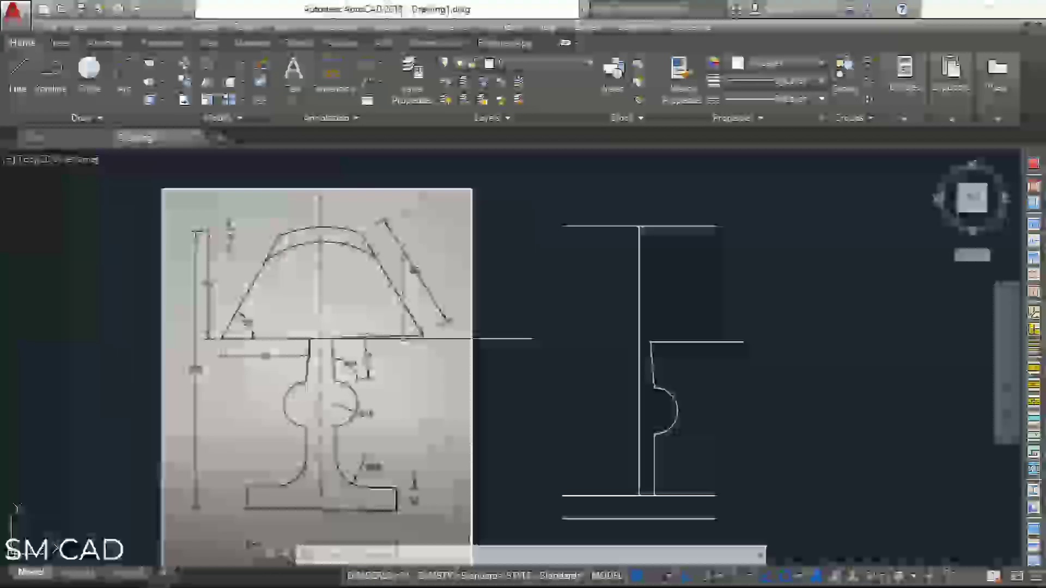
scroll(245, 325, up, 4)
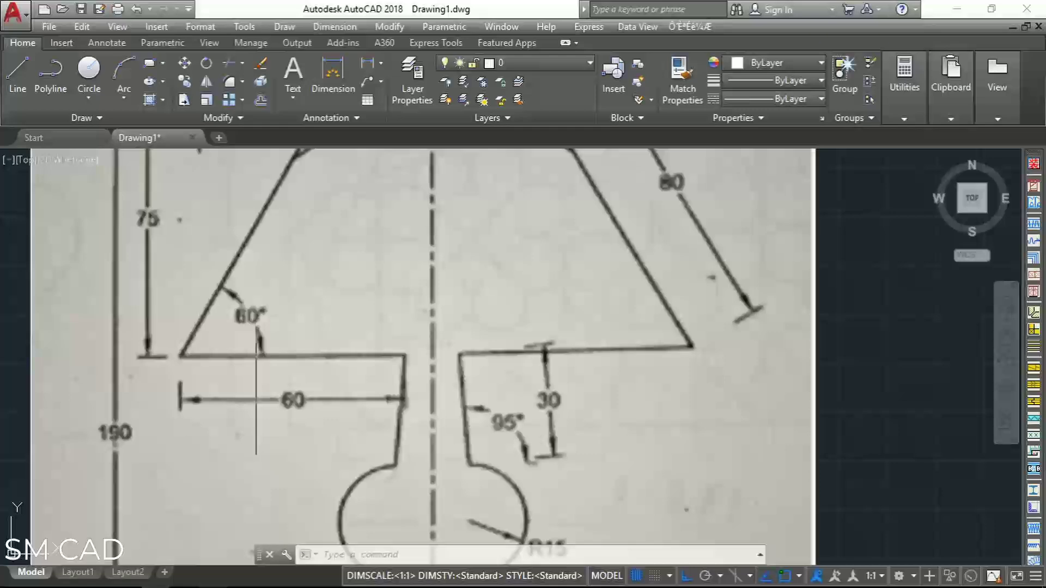
scroll(245, 322, down, 3)
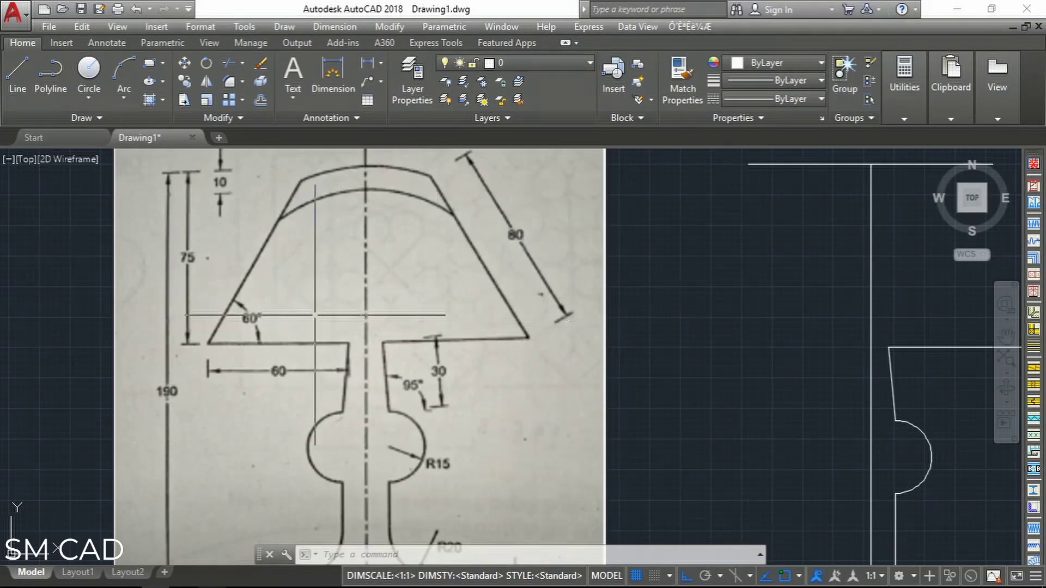
scroll(707, 360, down, 5)
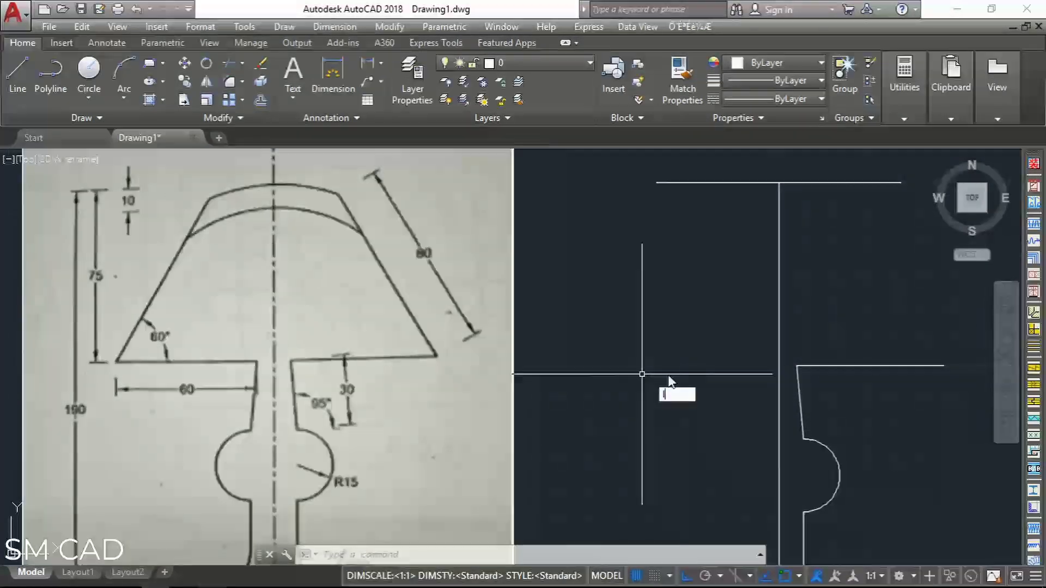
Step: Draw an 80-unit line at 120° up from the shade's lower corner
key(l)
key(Return)
click(793, 370)
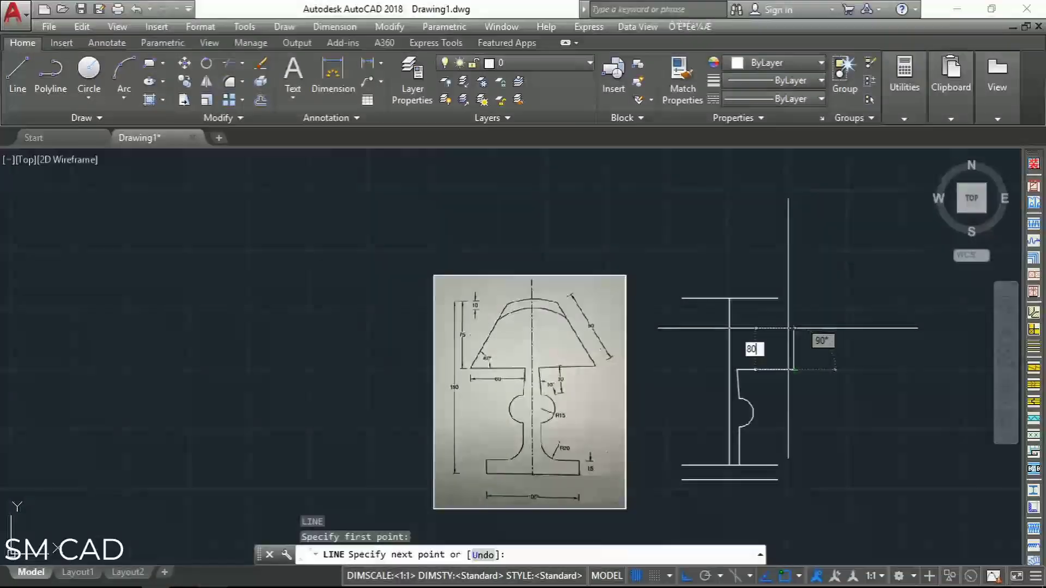
key(Tab)
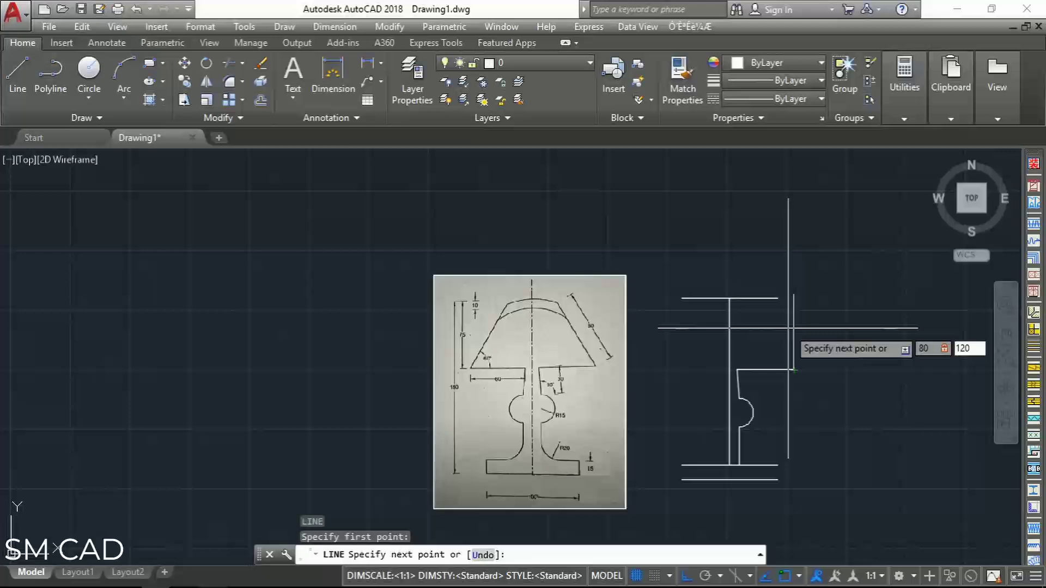
key(Return)
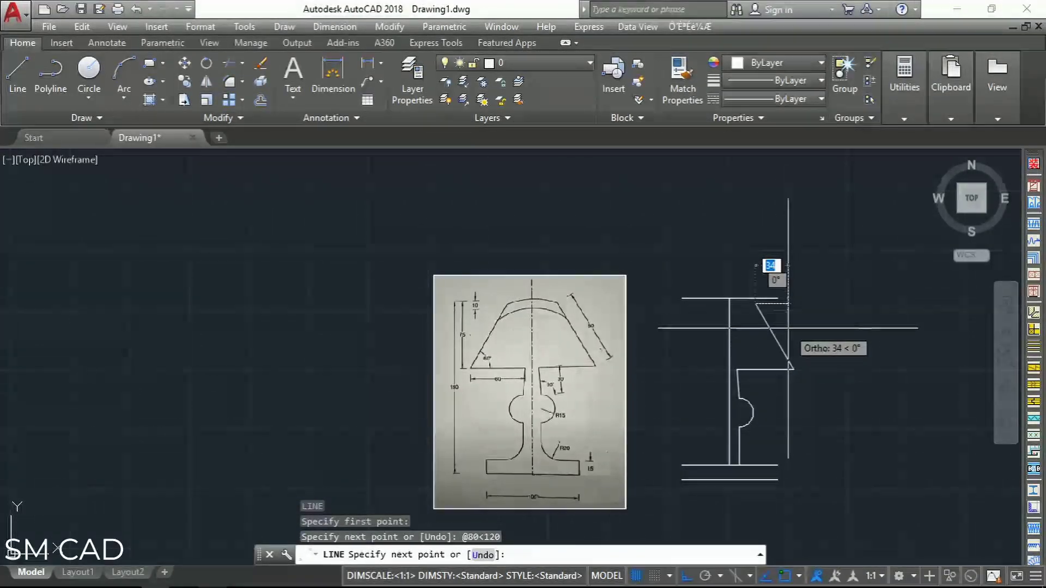
key(Return)
scroll(758, 307, up, 5)
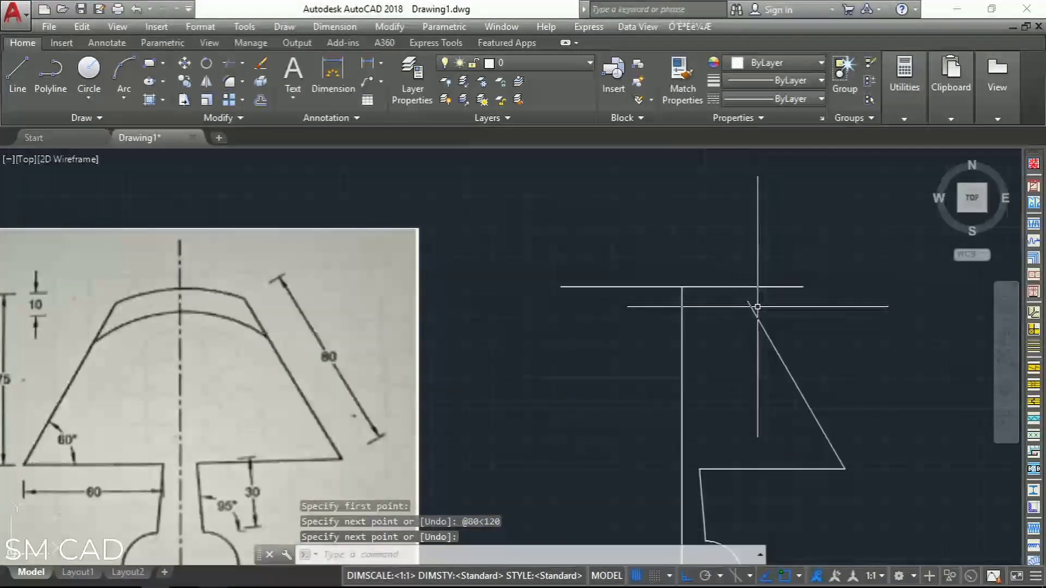
scroll(757, 307, down, 4)
scroll(725, 412, up, 4)
key(Escape)
key(Escape)
Step: Trim the excess line at the base of the stem
text(tr)
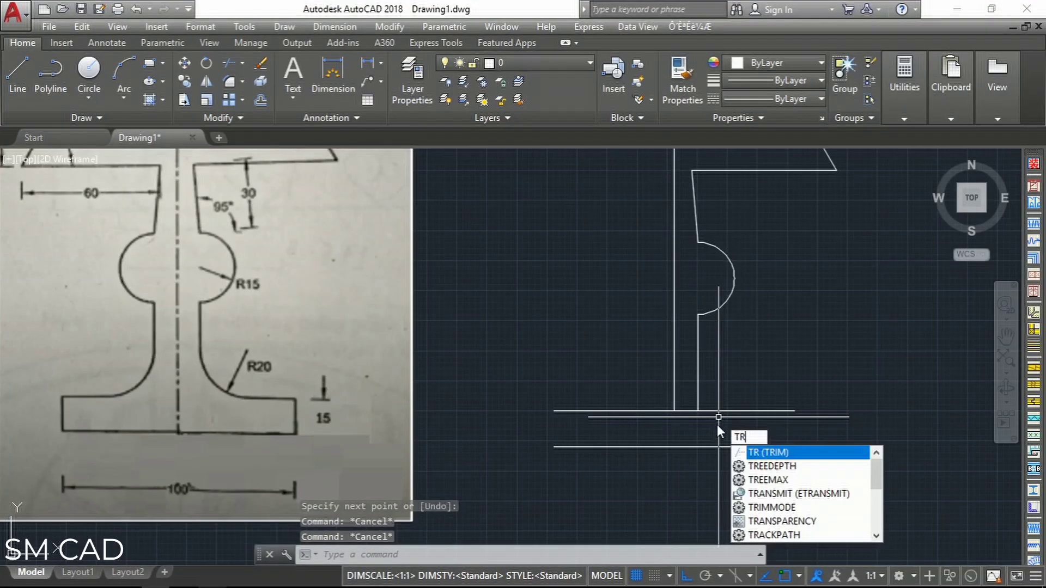
key(Return)
key(Return)
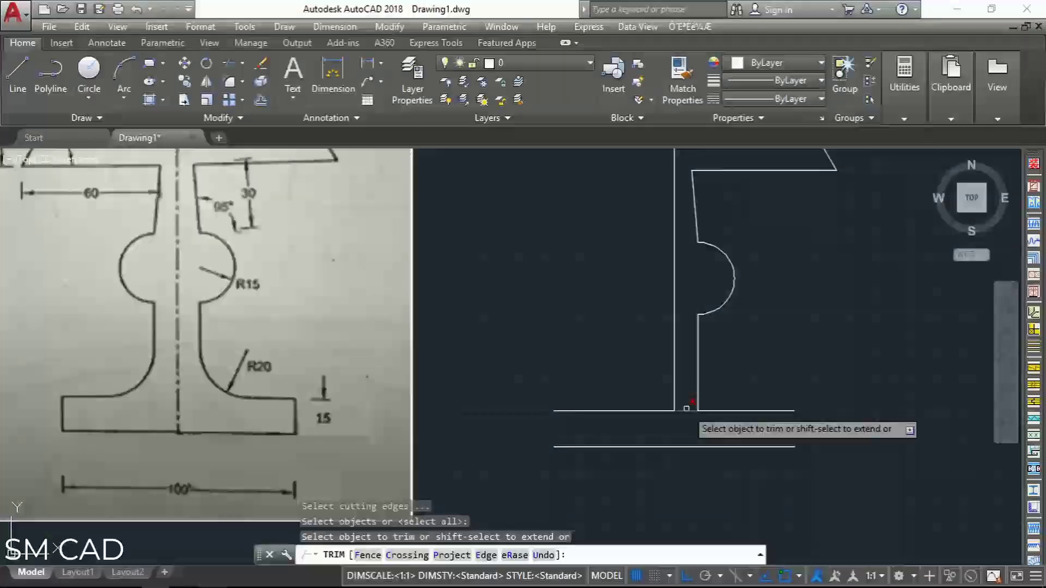
click(686, 410)
key(Escape)
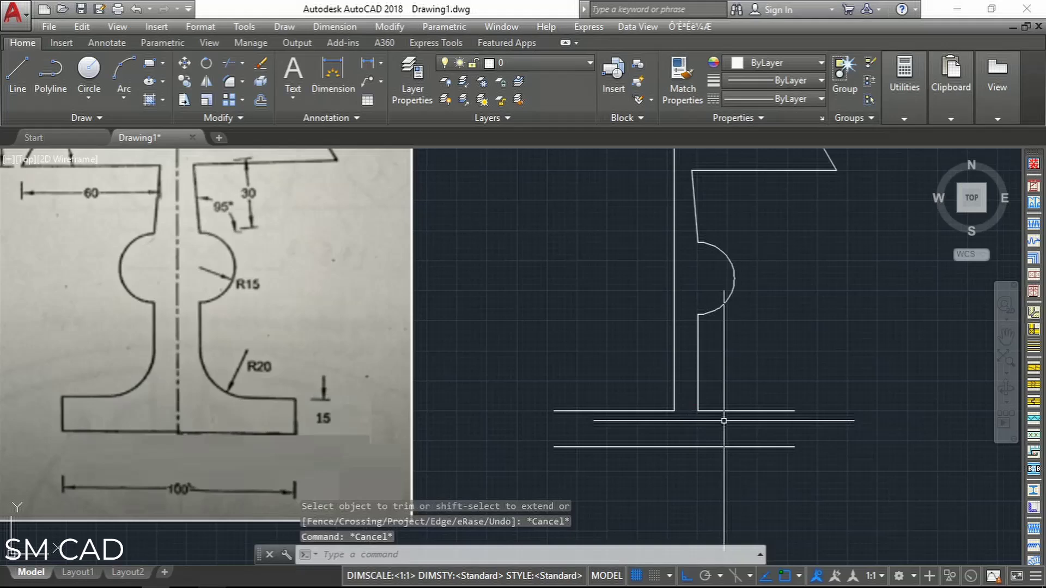
middle_drag(712, 420, 703, 418)
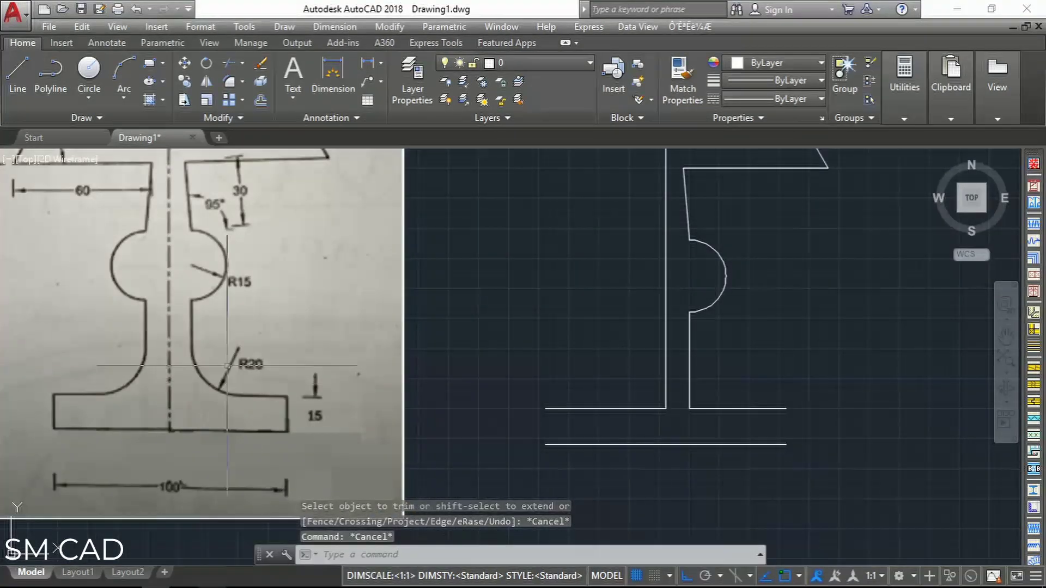
key(Escape)
key(Escape)
middle_drag(603, 397, 542, 396)
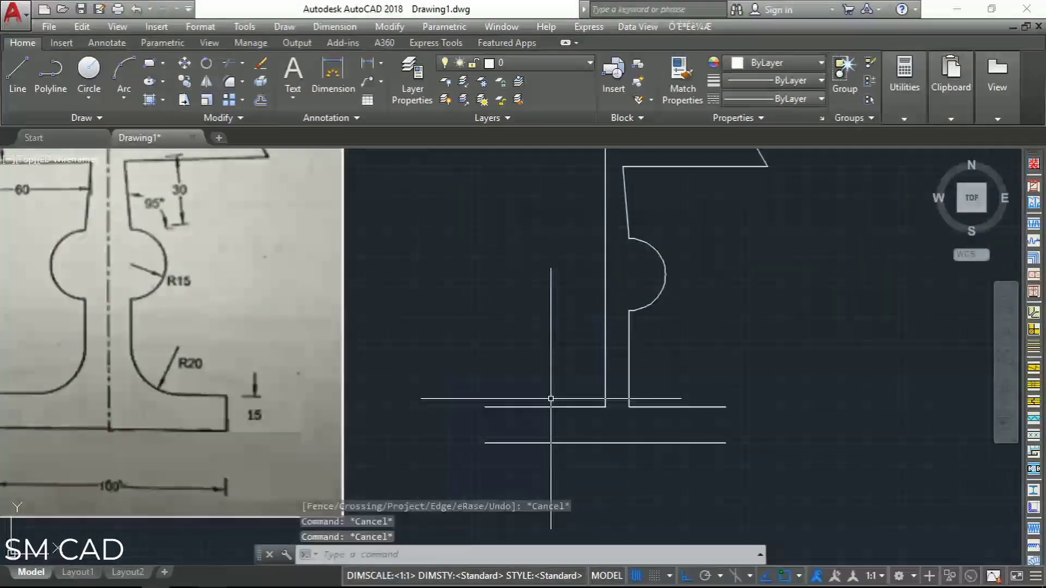
Step: Fillet the stem line and base line with trim mode on and radius 20
text(f)
key(Return)
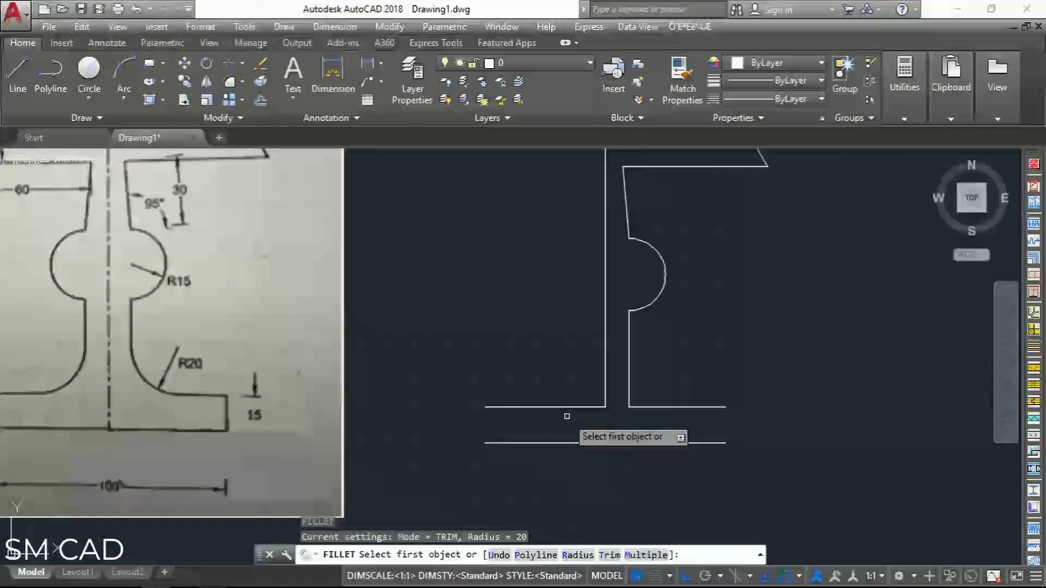
text(t)
key(Return)
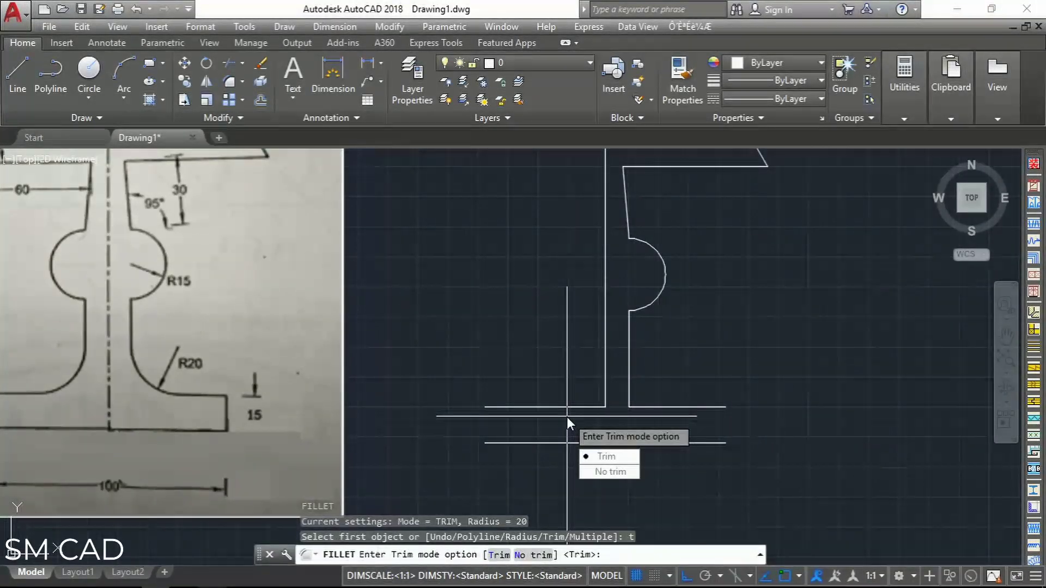
key(Return)
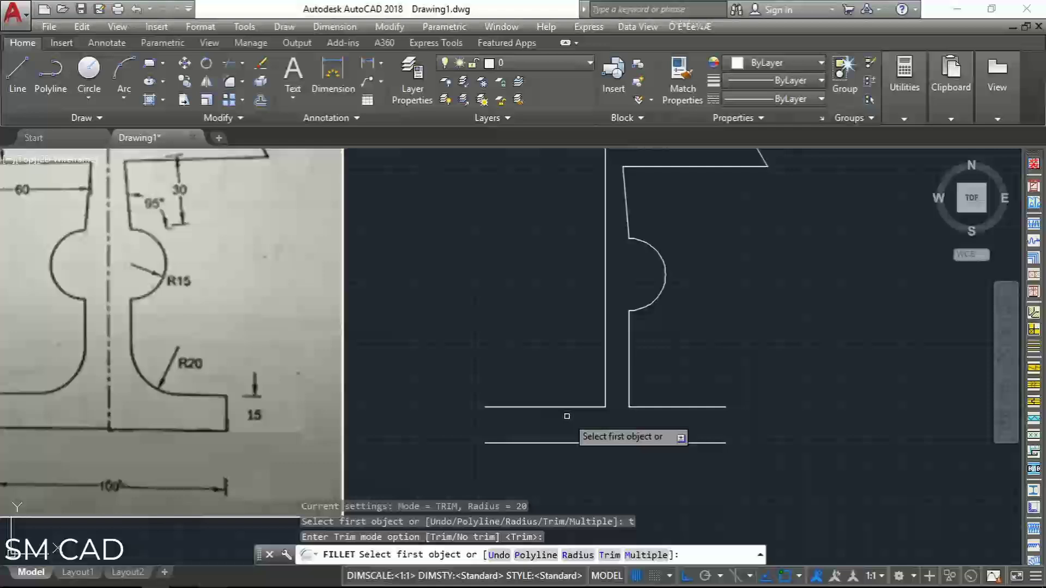
text(r)
key(Return)
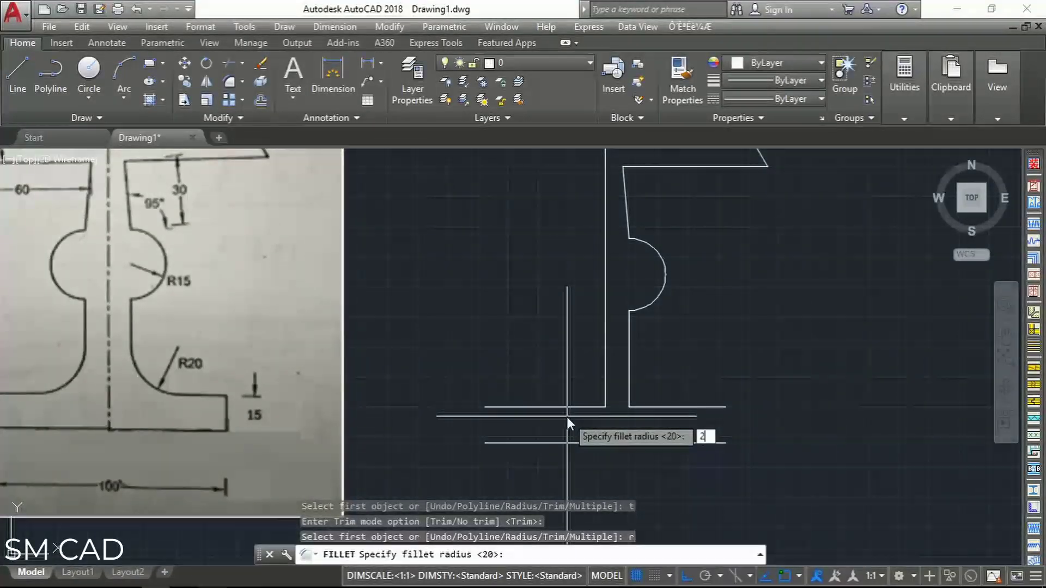
key(Return)
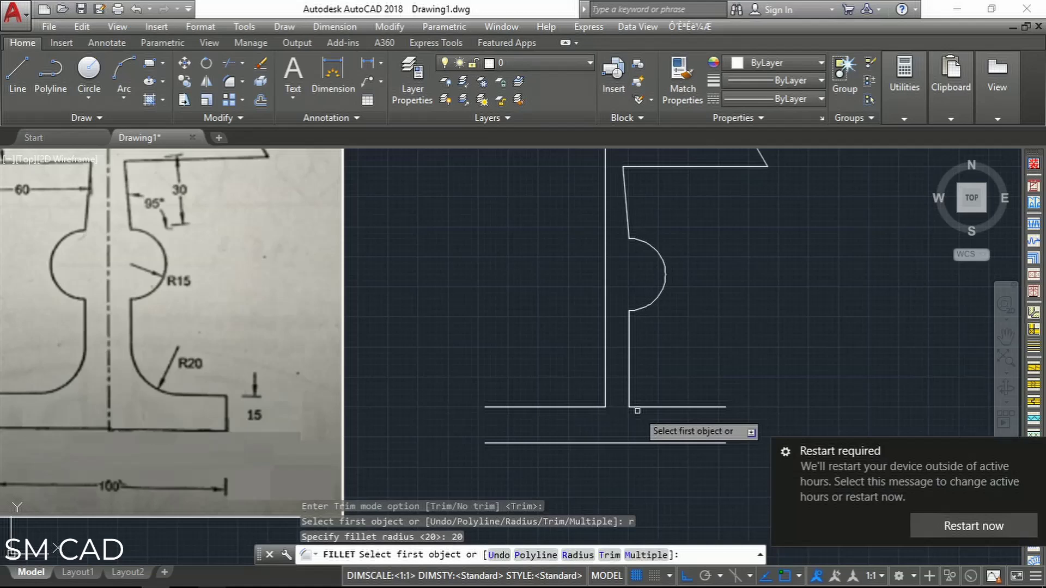
click(628, 380)
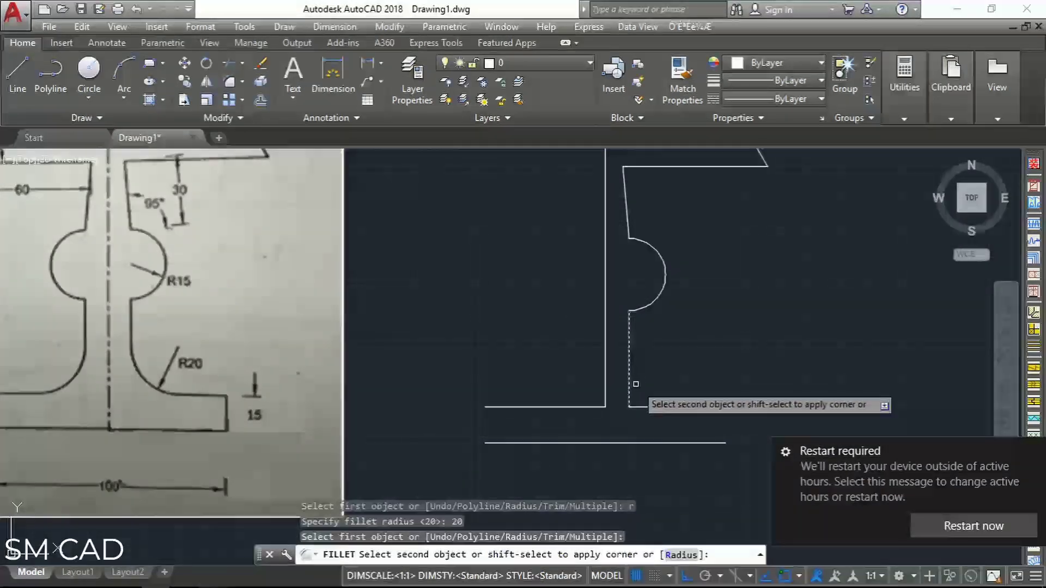
click(659, 407)
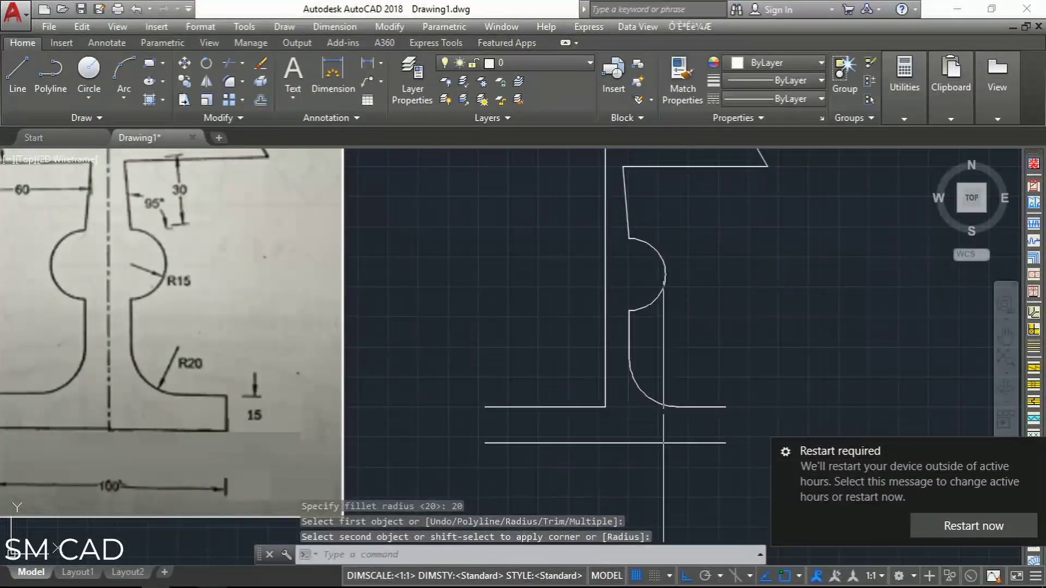
Step: Dismiss the system restart notification and cancel the repeated fillet
key(Return)
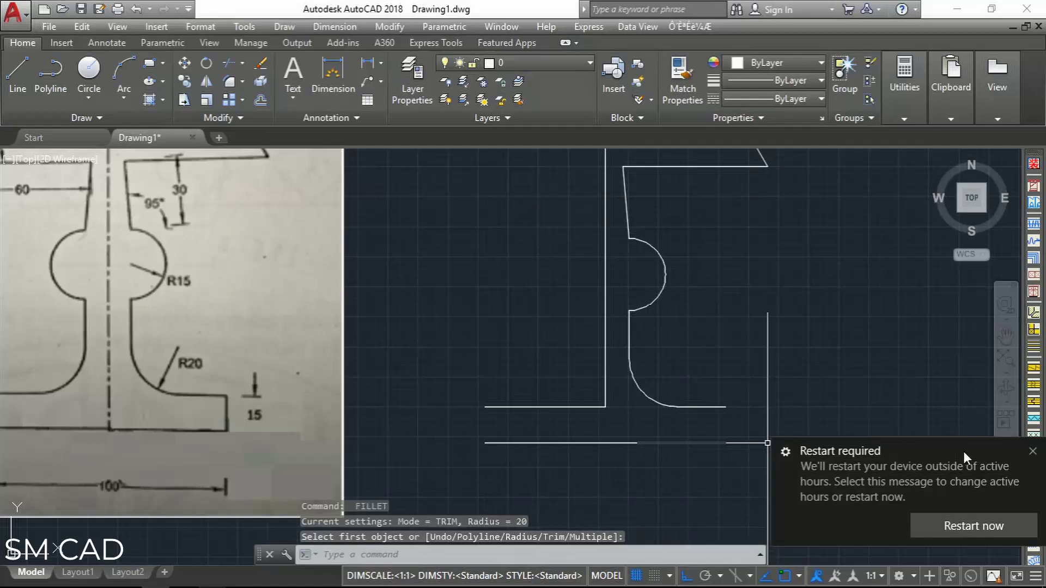
click(1033, 452)
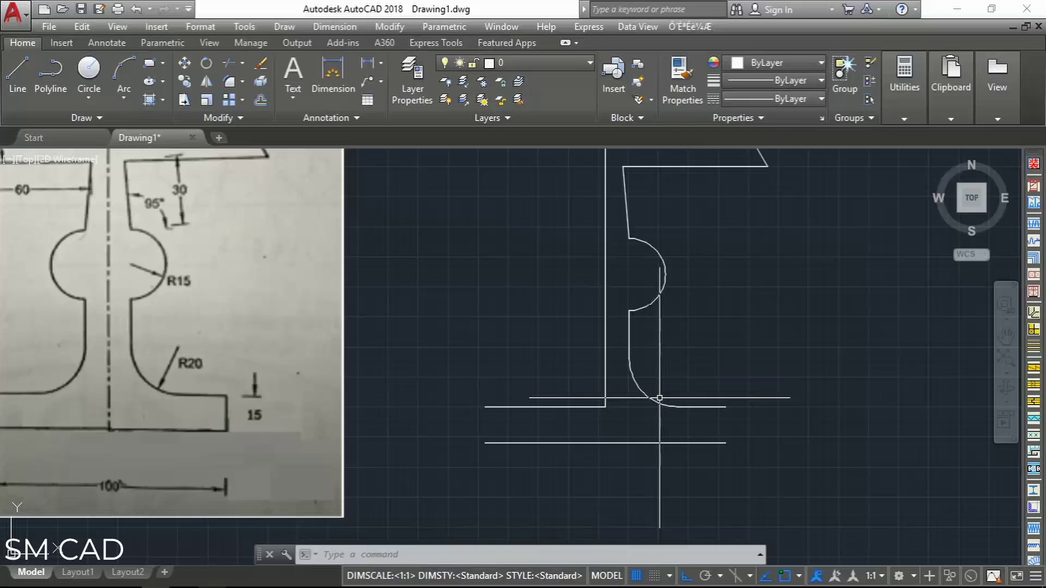
key(Escape)
key(Escape)
scroll(695, 419, down, 3)
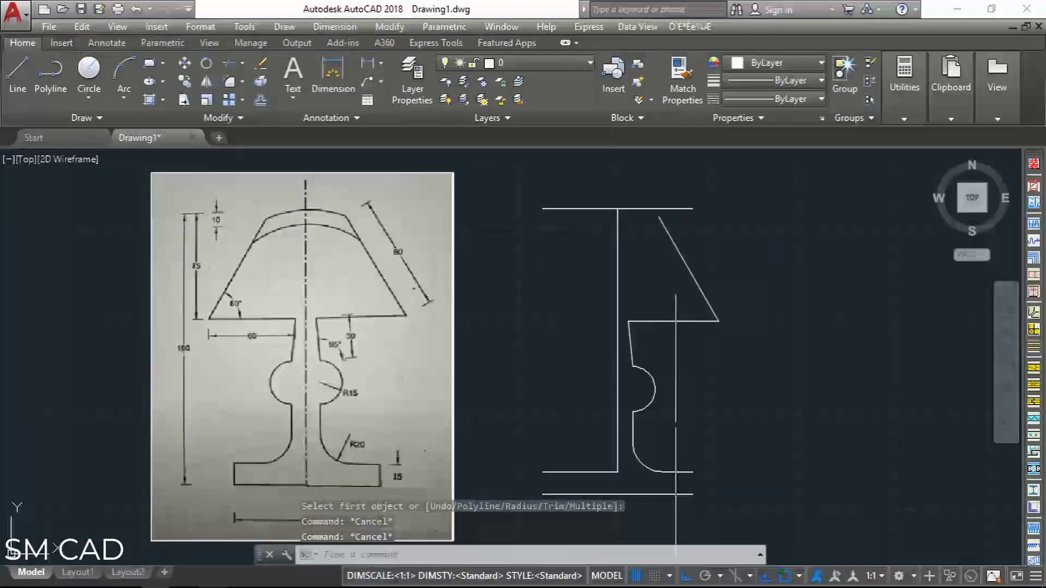
key(Escape)
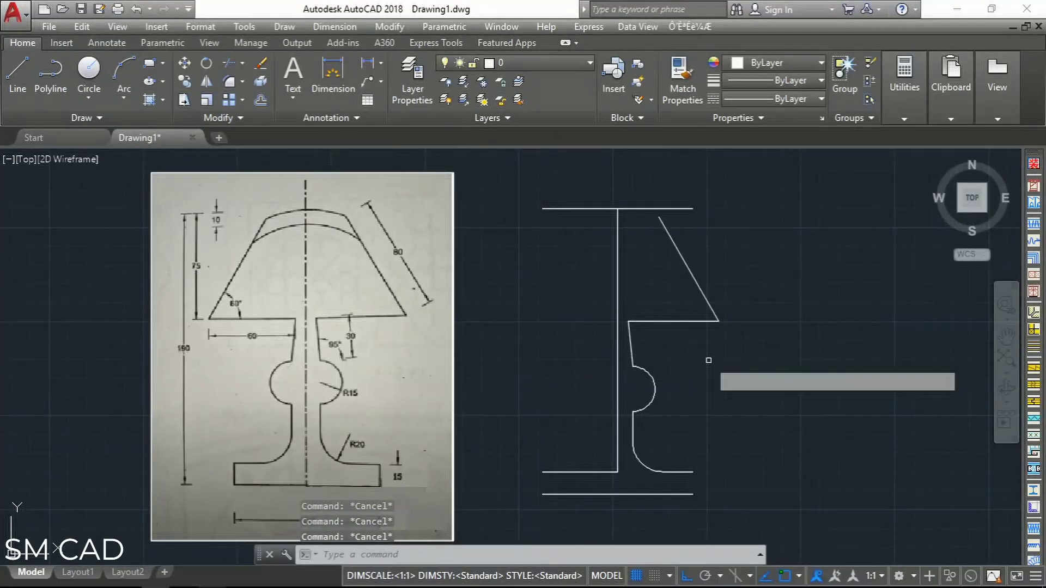
Step: JOIN the seven half-outline pieces, from shade to base, into one polyline
text(j)
key(Return)
click(736, 304)
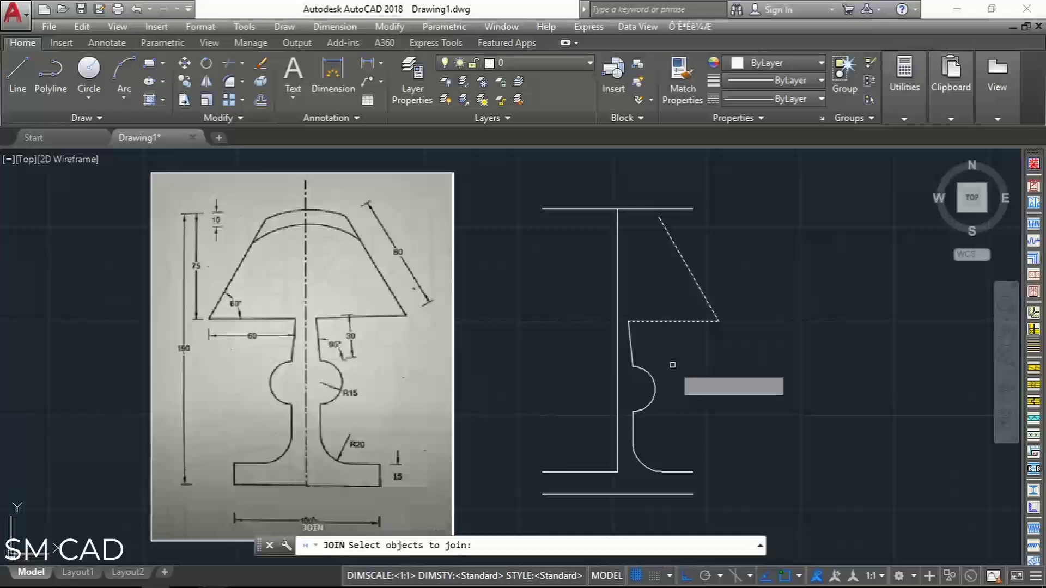
click(673, 364)
click(660, 352)
click(634, 376)
click(651, 431)
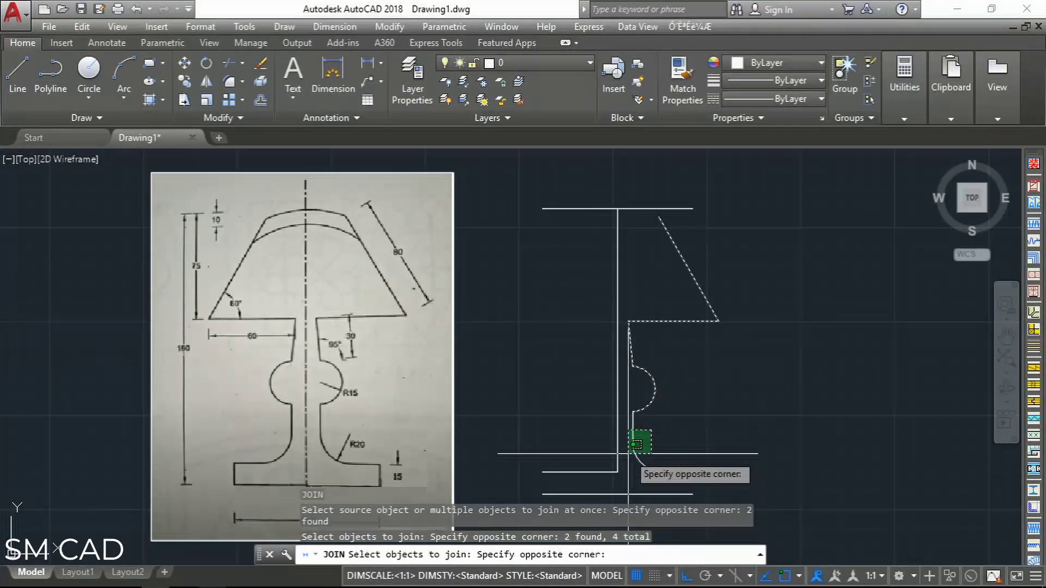
click(638, 446)
click(671, 479)
click(681, 460)
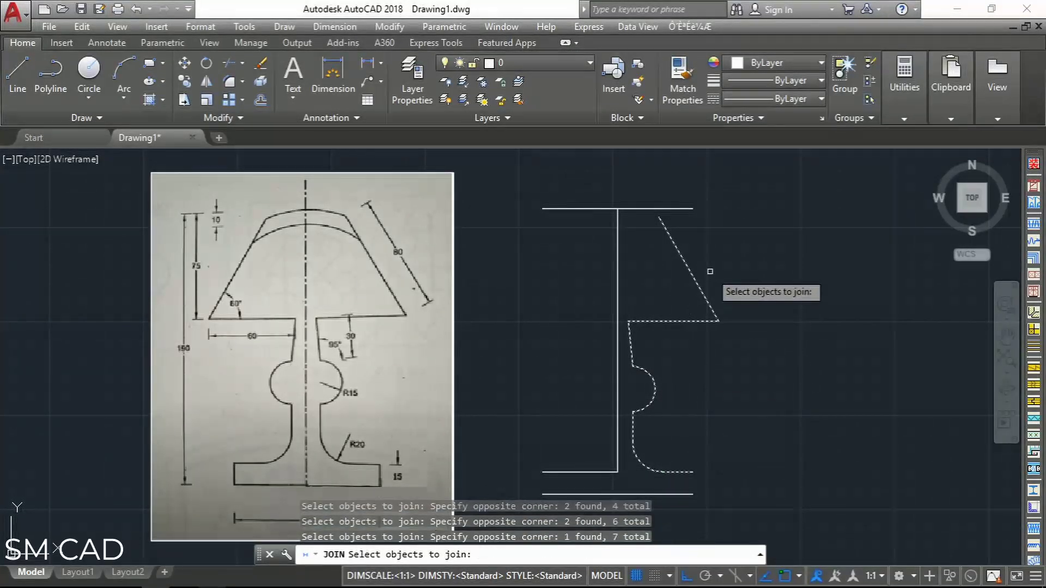
key(Return)
Step: Erase the short leftover line near the base
scroll(701, 398, down, 3)
scroll(707, 381, up, 2)
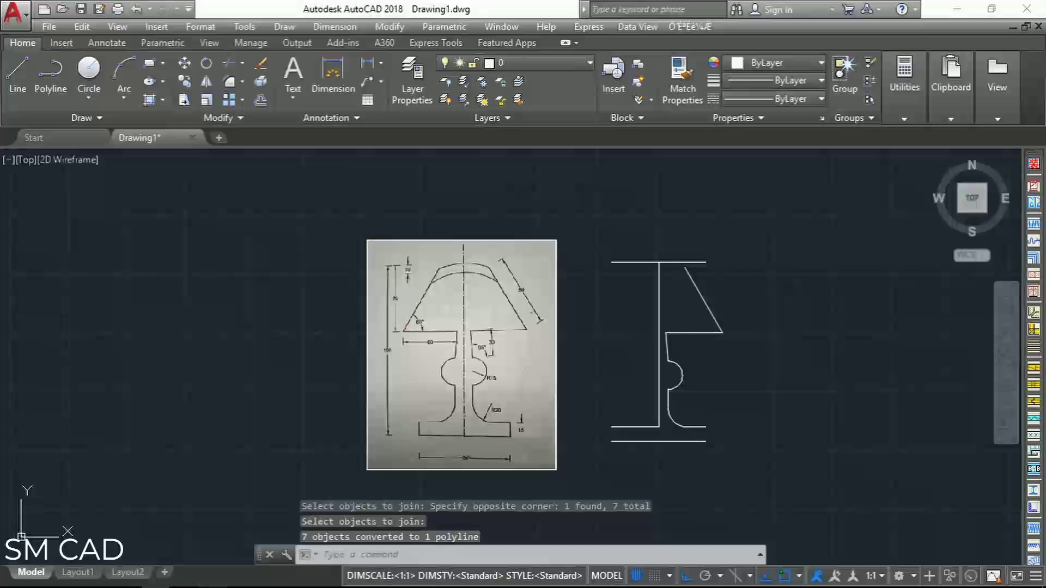
click(632, 429)
click(638, 423)
key(Delete)
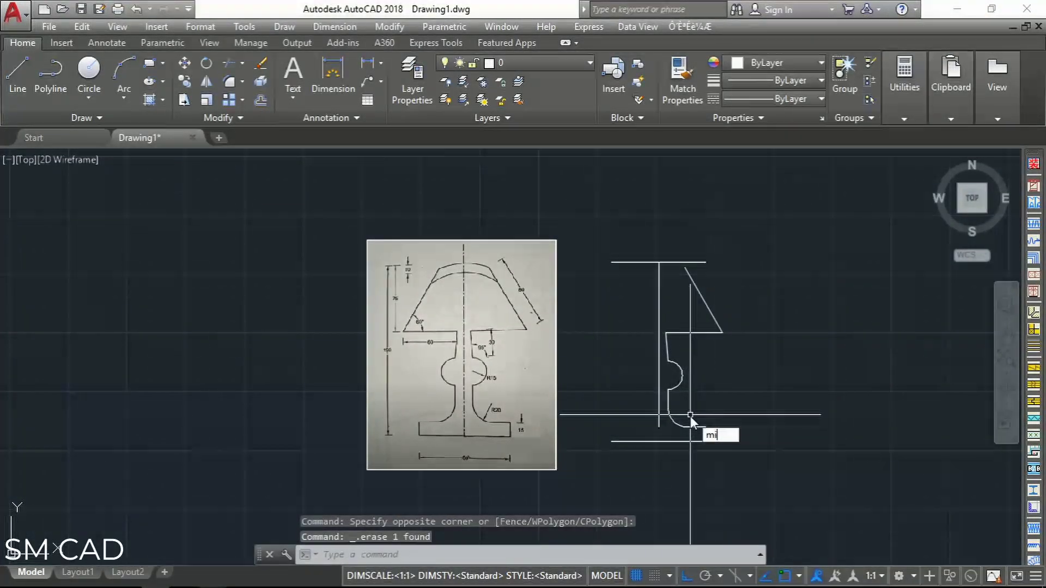
Step: Mirror the profile polyline across the centre line, keeping the original half
key(Return)
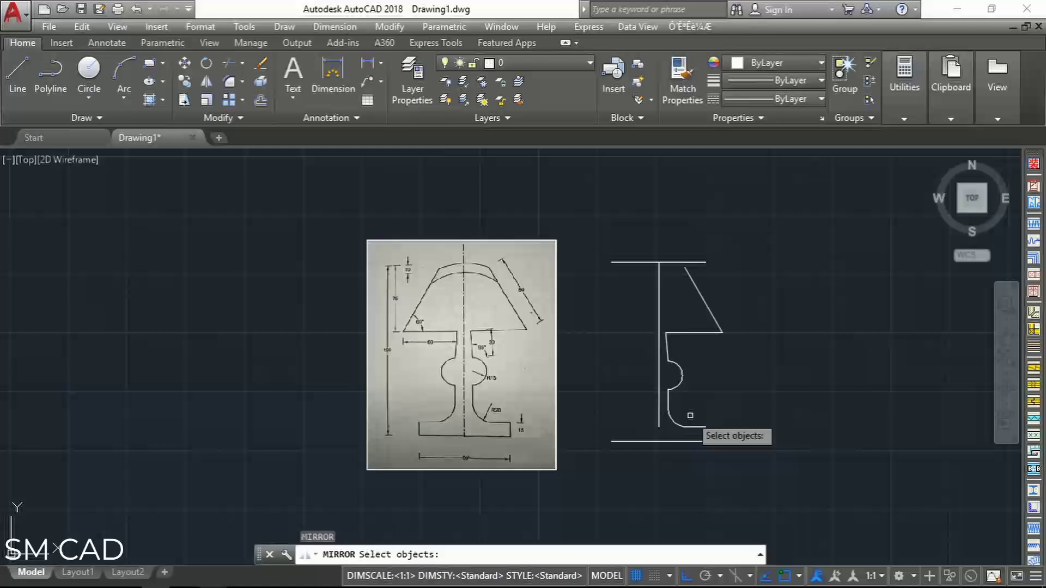
click(699, 428)
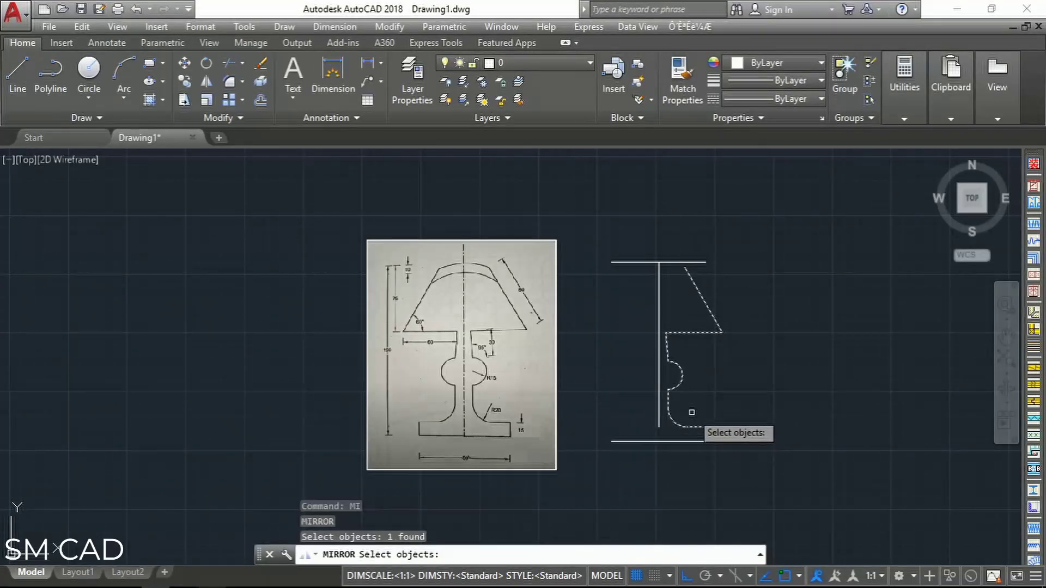
key(Return)
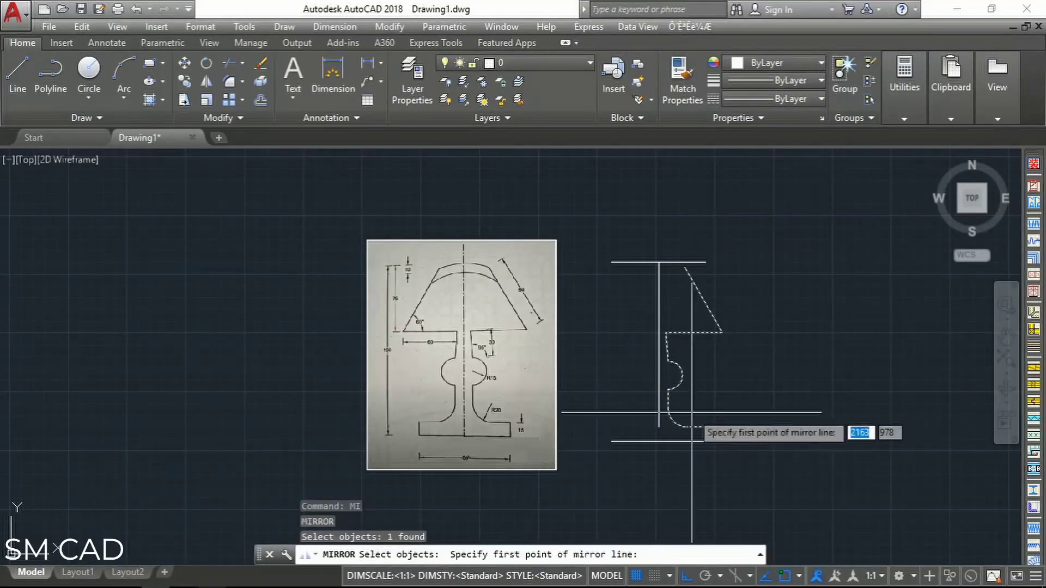
click(658, 428)
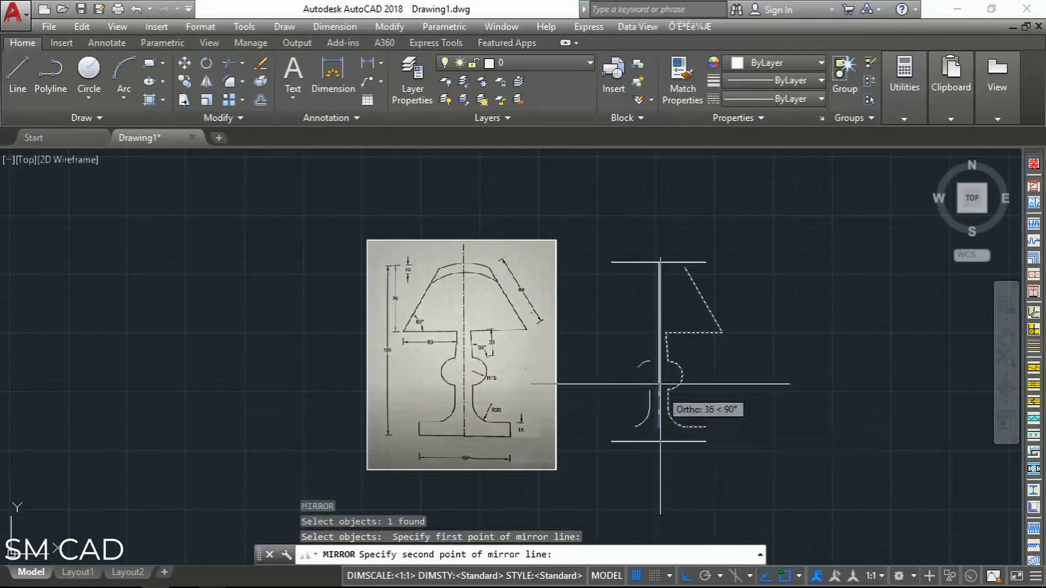
click(657, 264)
key(Return)
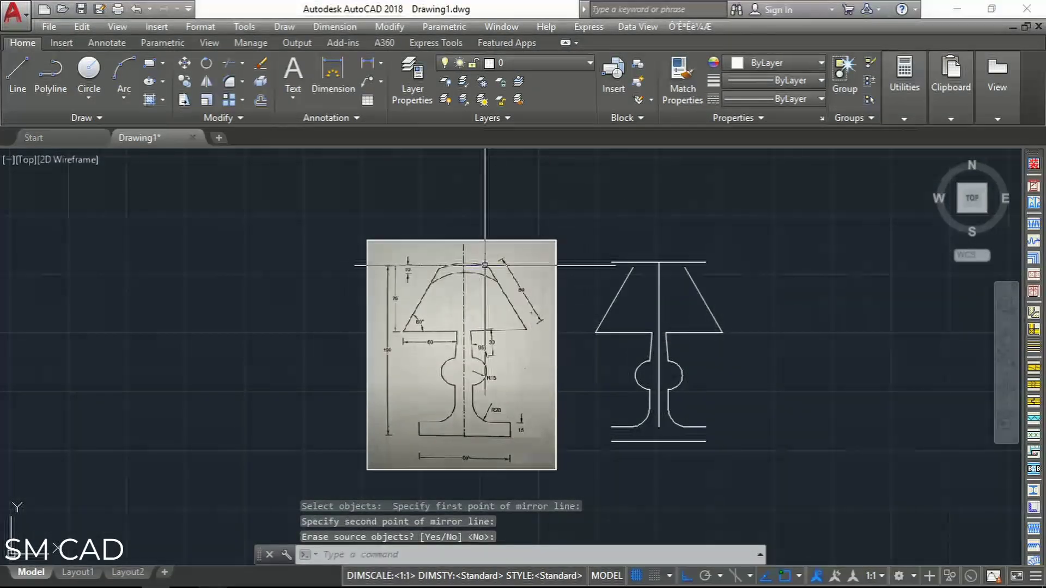
Step: Delete the flat top line of the shade
middle_drag(462, 273, 445, 283)
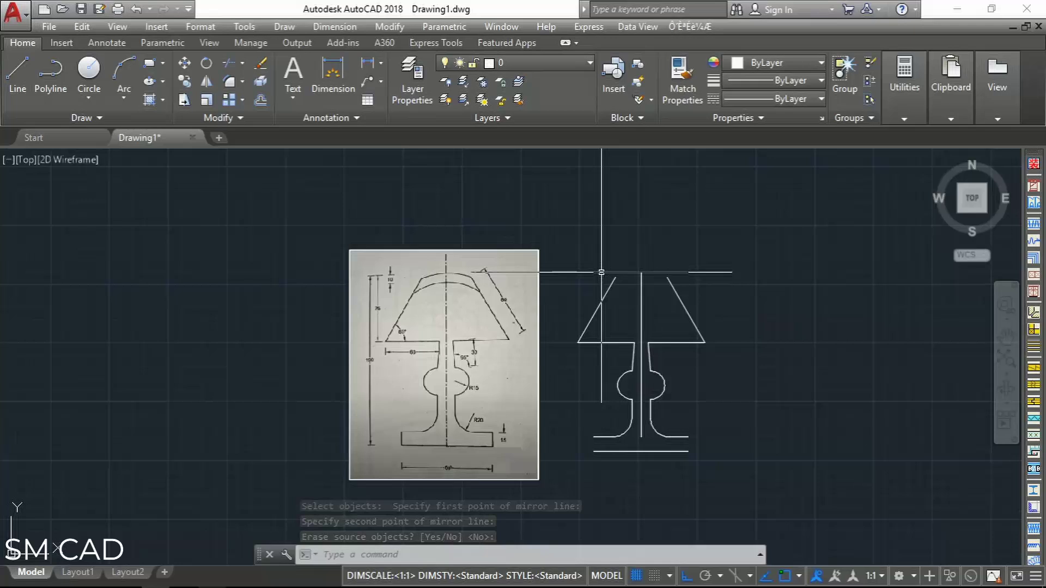
key(Return)
click(621, 272)
key(Delete)
key(Escape)
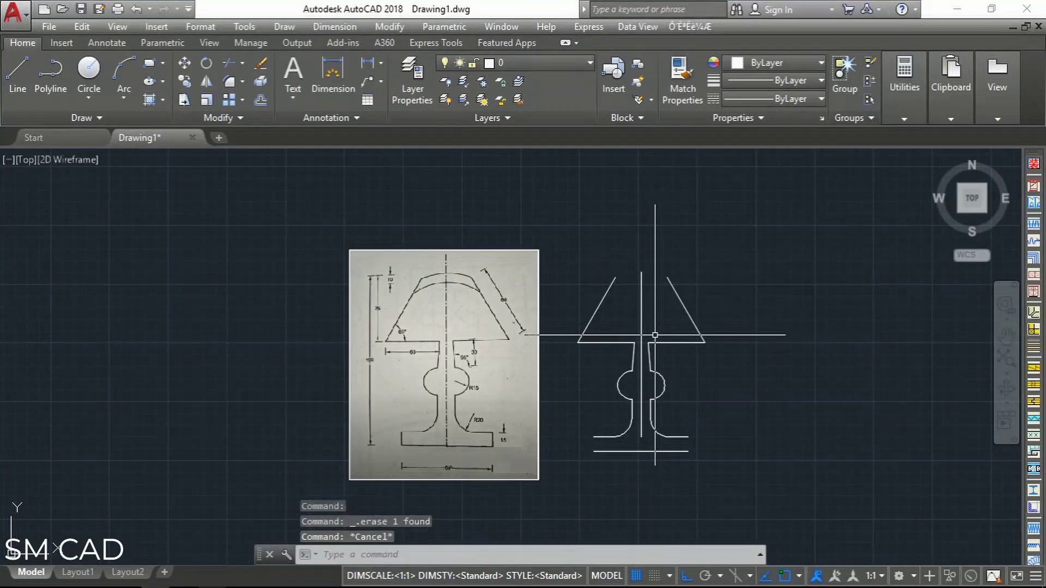
Step: Draw a 3-point arc from the shade's top left corner through the centre line's top to the top right corner
text(a)
key(Return)
scroll(632, 274, up, 6)
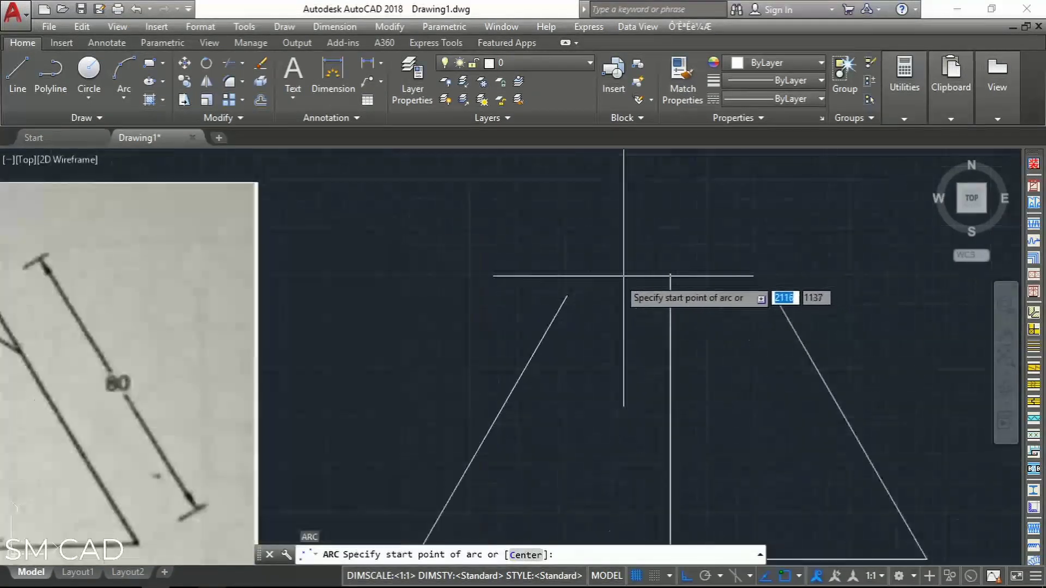
click(567, 294)
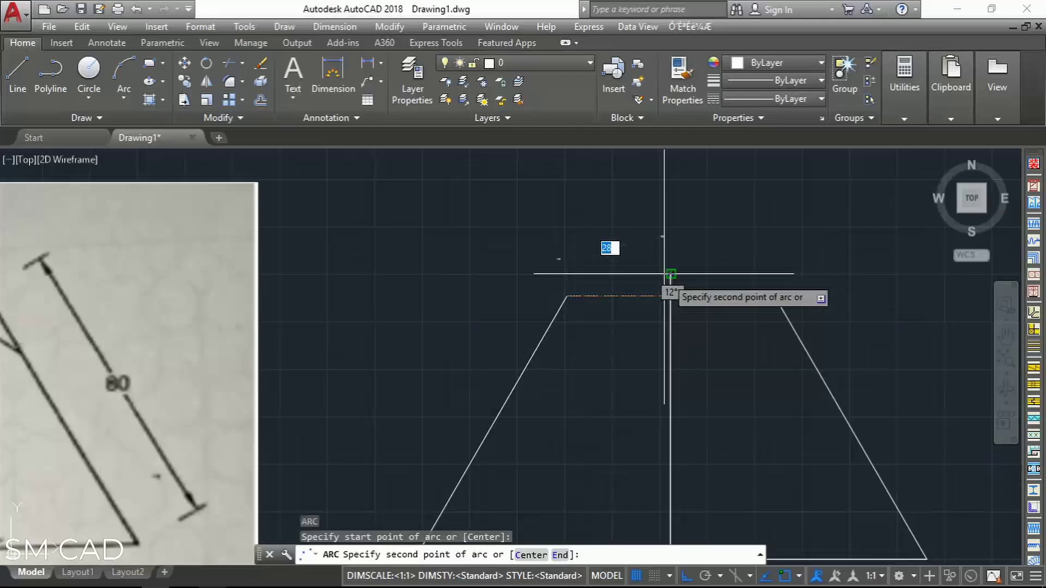
click(670, 274)
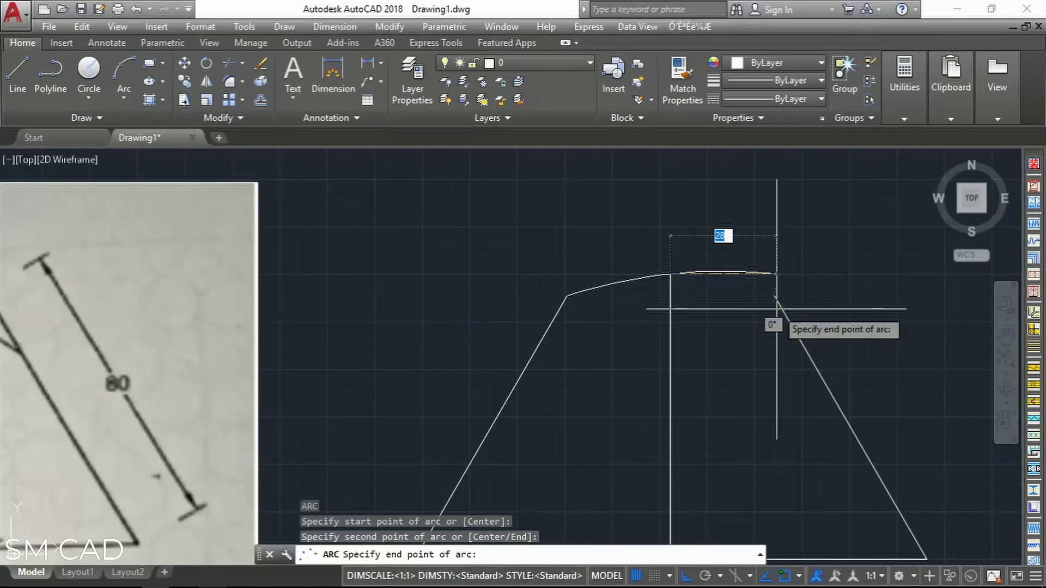
click(774, 298)
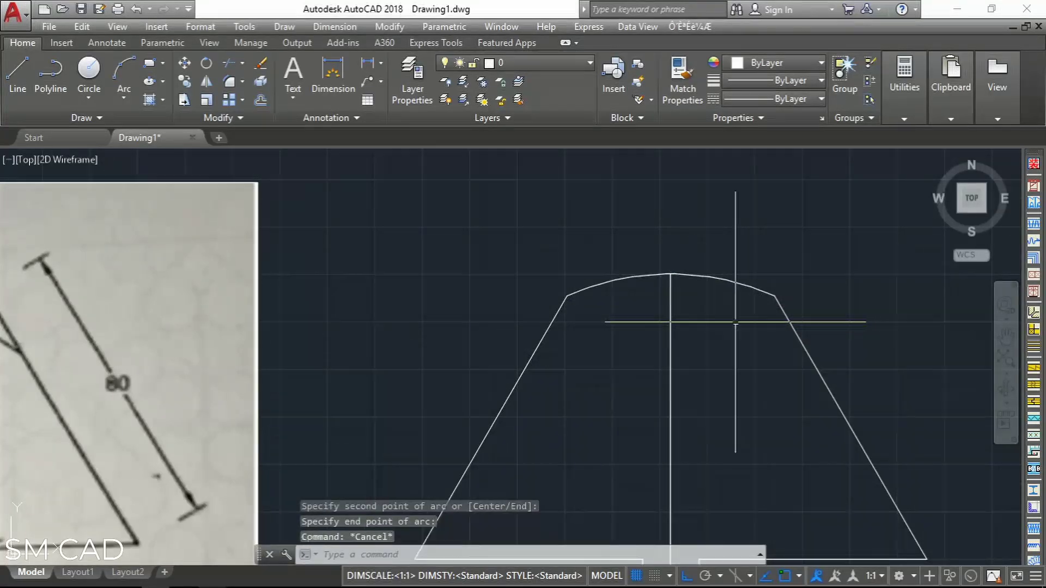
key(Escape)
key(Escape)
Step: Offset the top arc 10 units downward inside the shade
scroll(723, 340, down, 6)
middle_drag(723, 339, 717, 328)
scroll(502, 317, up, 4)
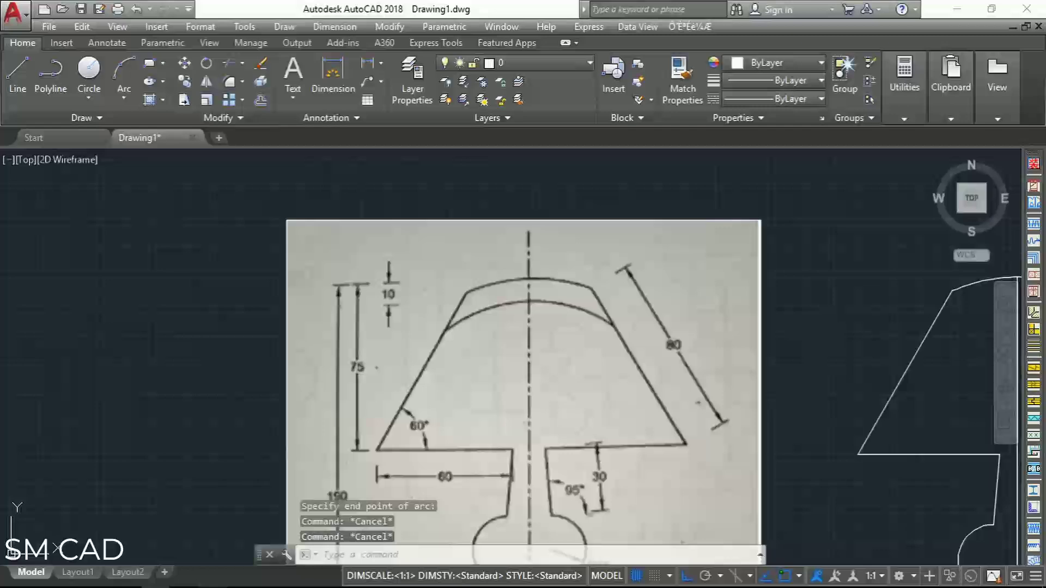
scroll(650, 309, down, 4)
middle_drag(805, 305, 701, 304)
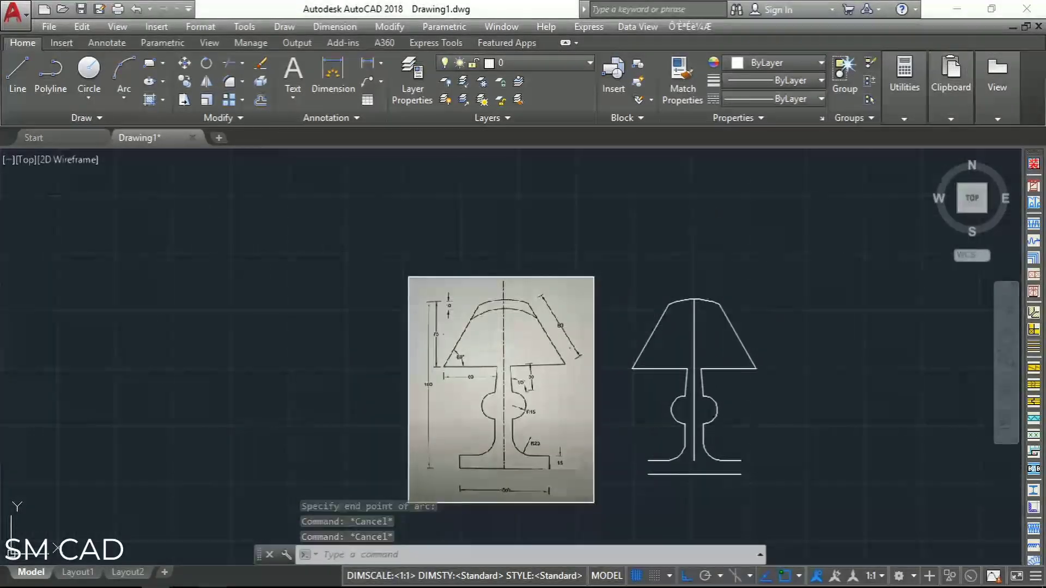
key(Return)
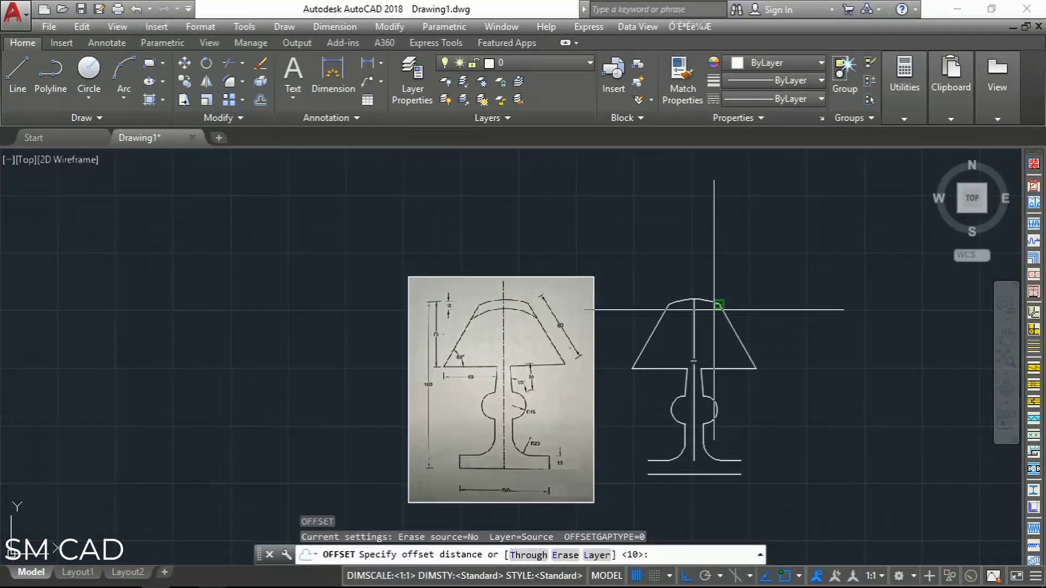
key(Return)
scroll(716, 310, up, 4)
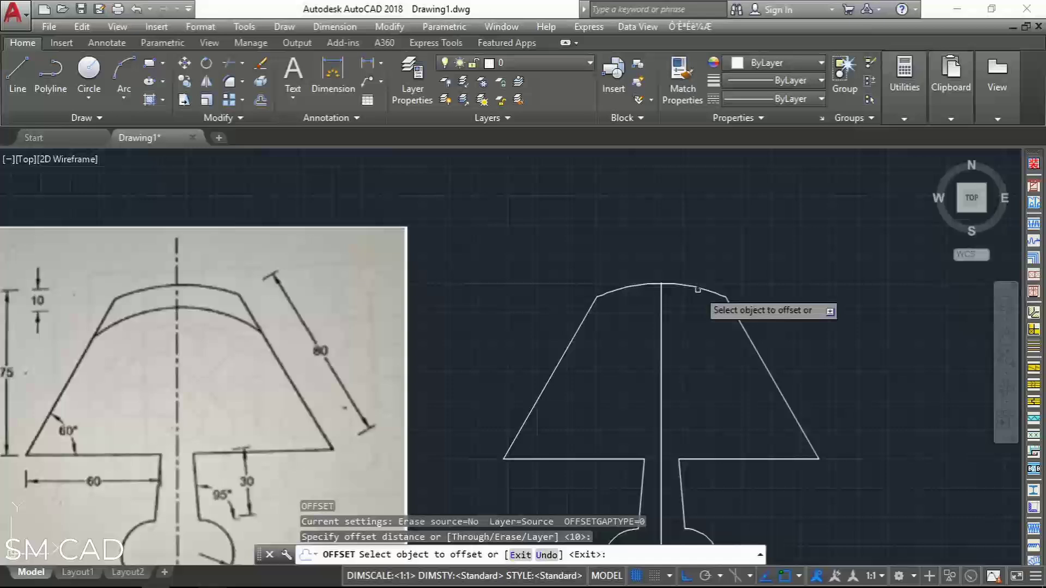
click(698, 291)
click(703, 339)
key(Escape)
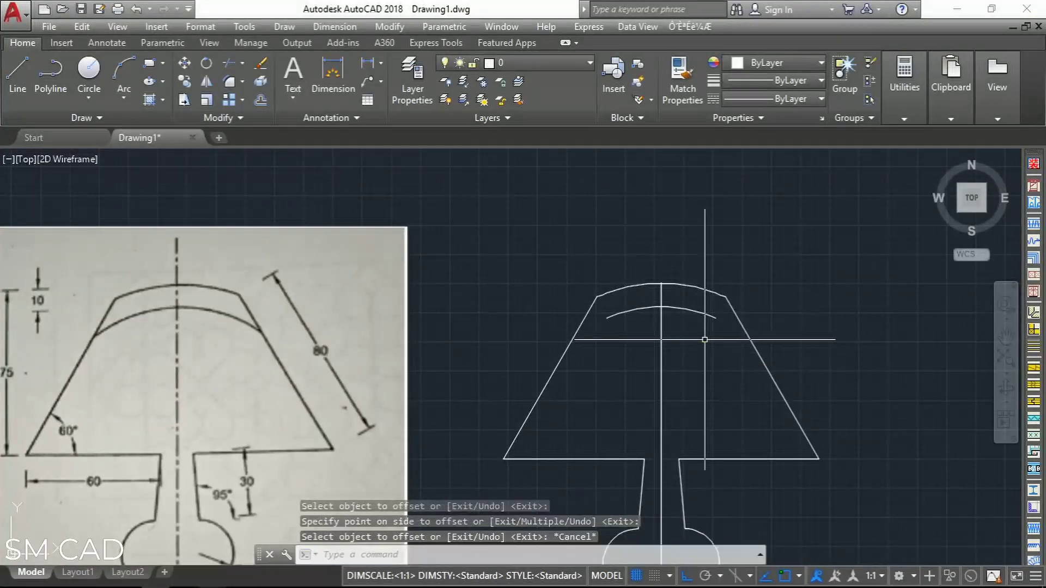
key(Escape)
Step: Extend the offset arc to meet both slanted shade sides
text(ex)
key(Return)
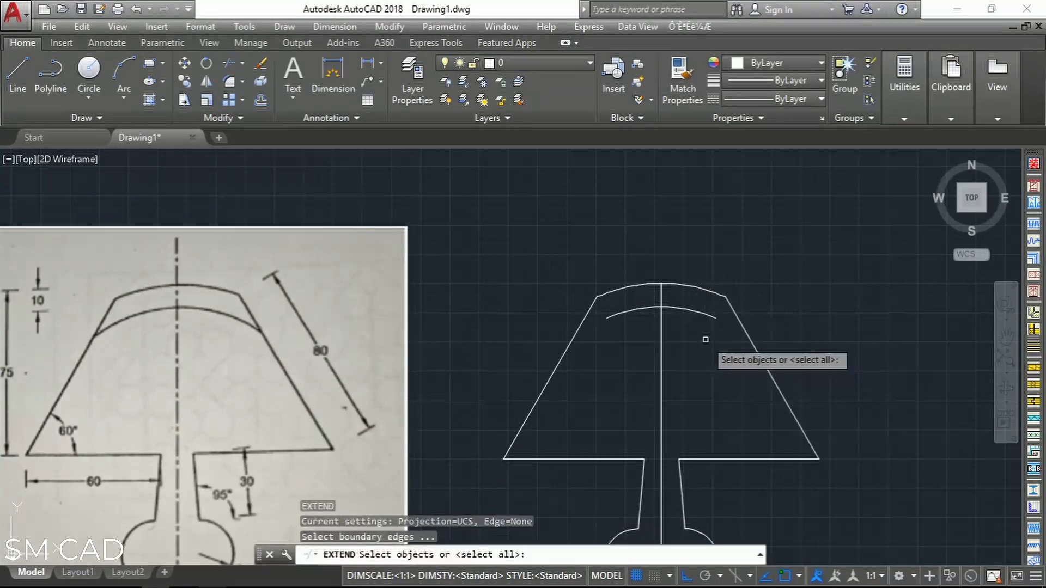
key(Return)
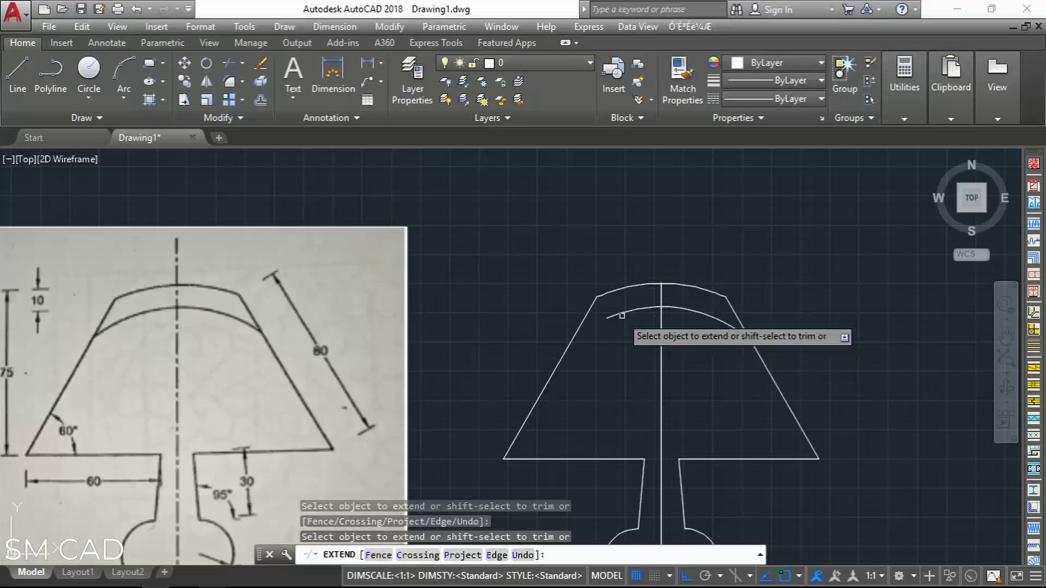
scroll(681, 359, down, 4)
middle_drag(684, 366, 680, 341)
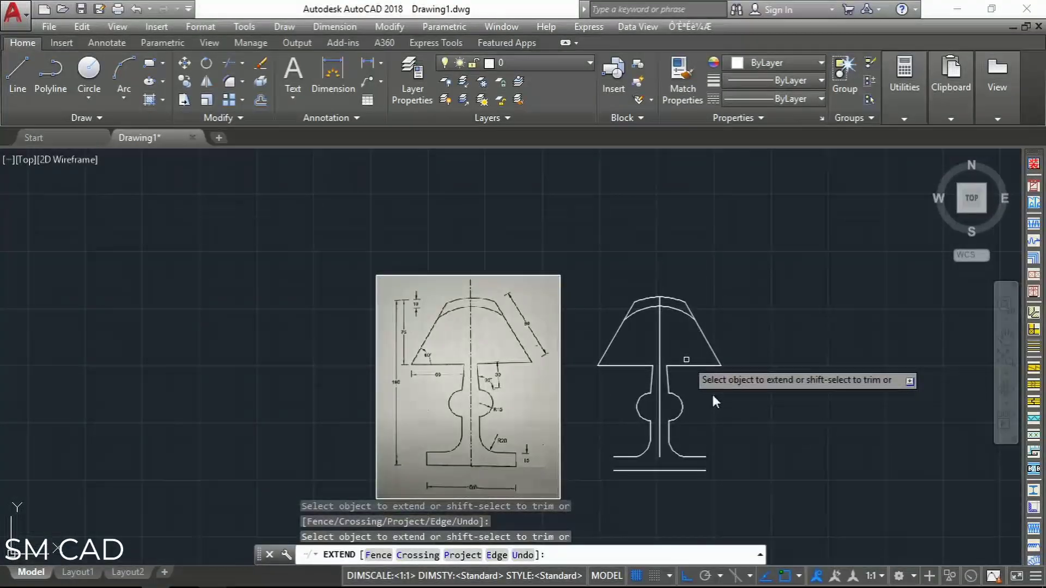
key(Return)
key(Return)
key(Escape)
Step: Draw the right and left vertical end lines of the base between its top and bottom edges
text(l)
key(Return)
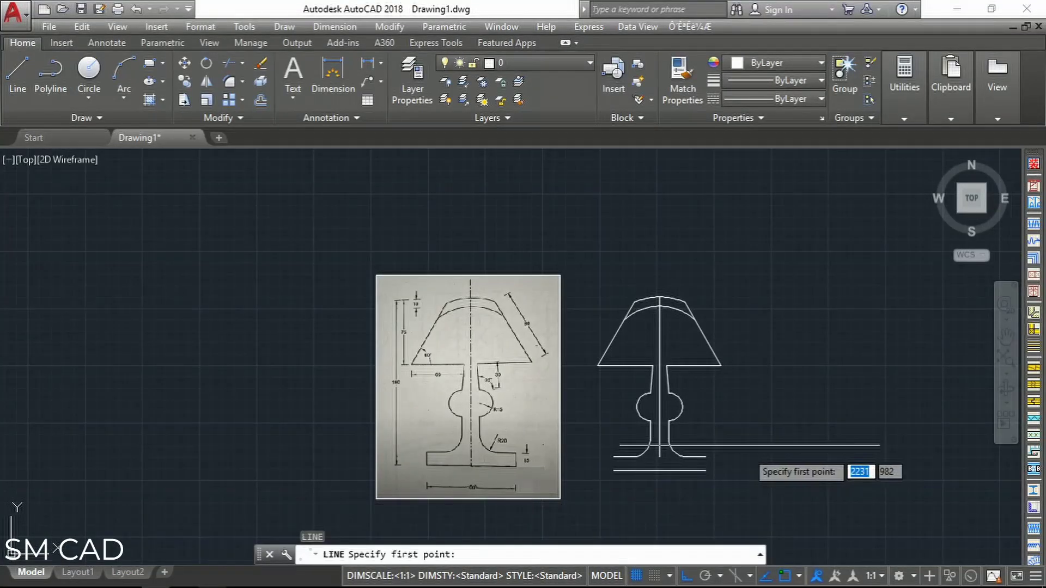
scroll(703, 476, up, 4)
click(702, 425)
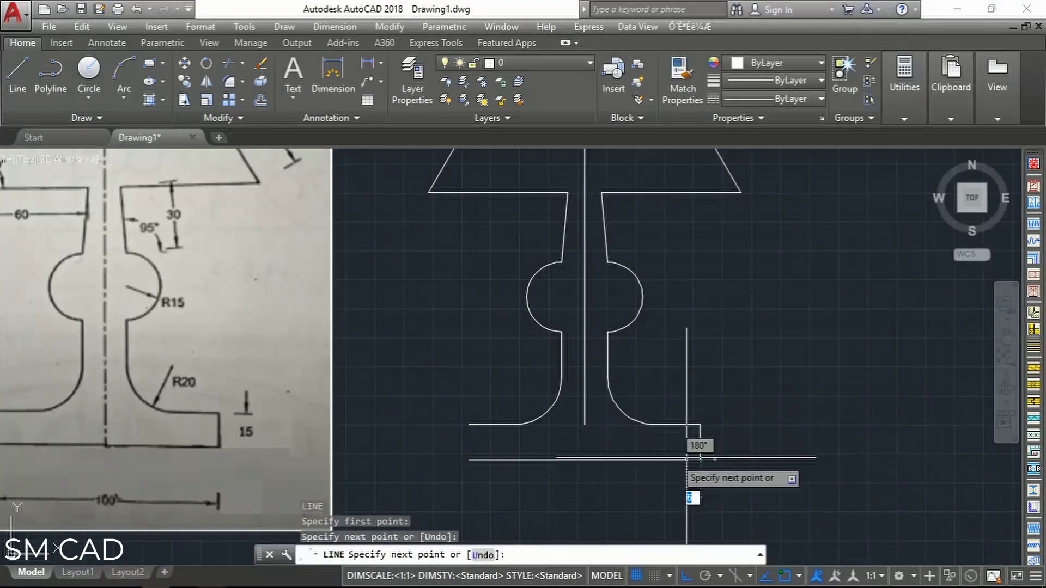
click(701, 460)
key(Return)
key(Return)
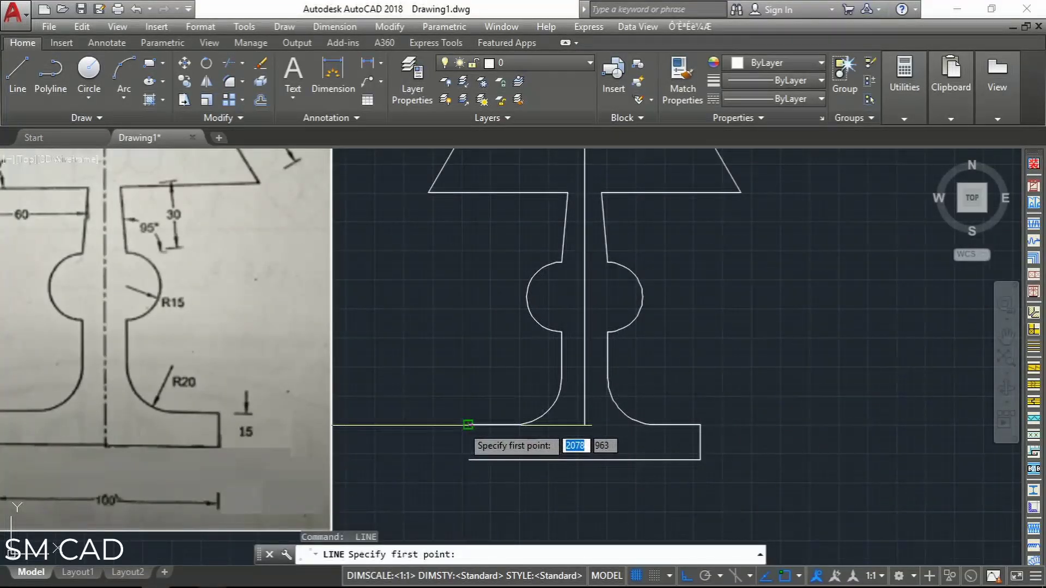
click(468, 425)
click(468, 460)
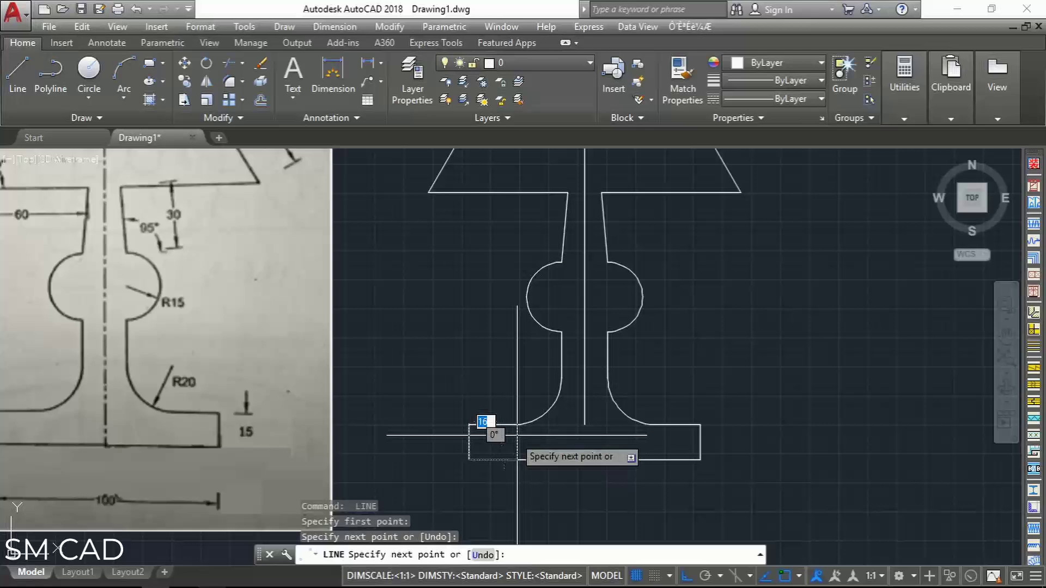
key(Return)
Step: Select the lamp's centre line
scroll(582, 412, down, 2)
scroll(582, 412, up, 3)
scroll(581, 412, down, 1)
click(580, 382)
click(586, 415)
scroll(596, 439, down, 2)
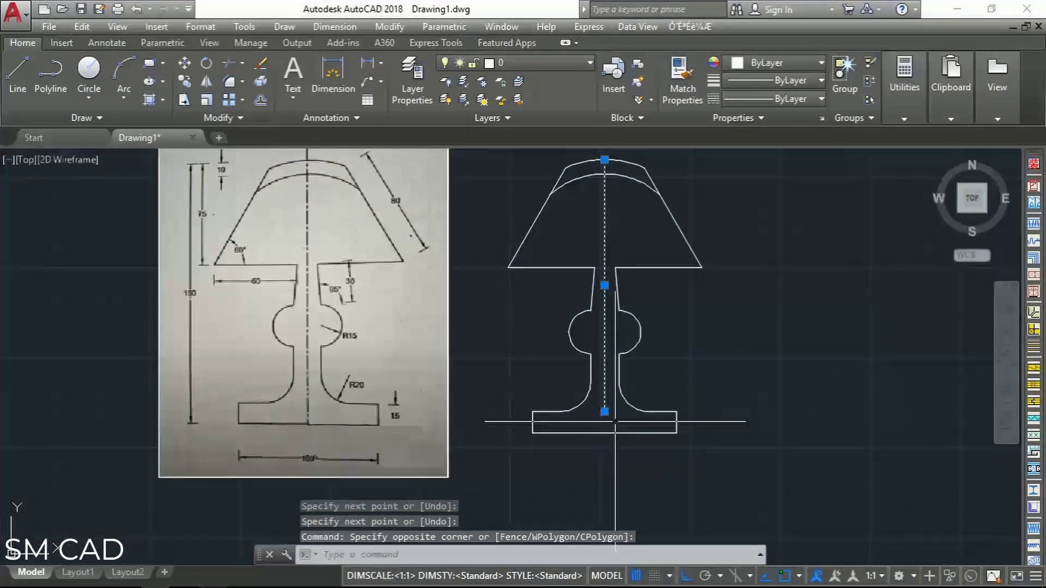
Step: Stretch the centre line's bottom grip down past the base
click(605, 412)
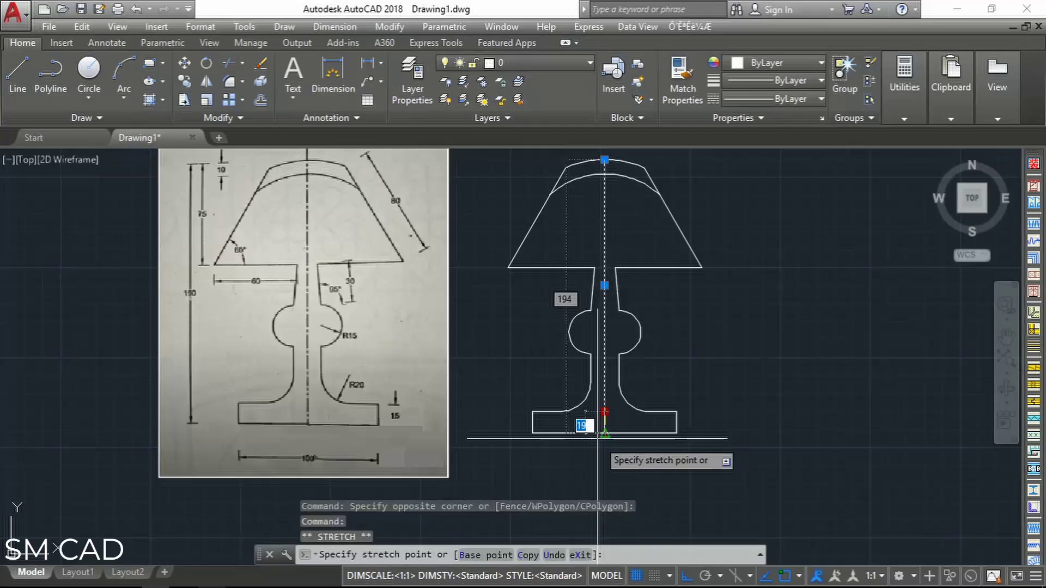
click(605, 434)
scroll(605, 433, down, 2)
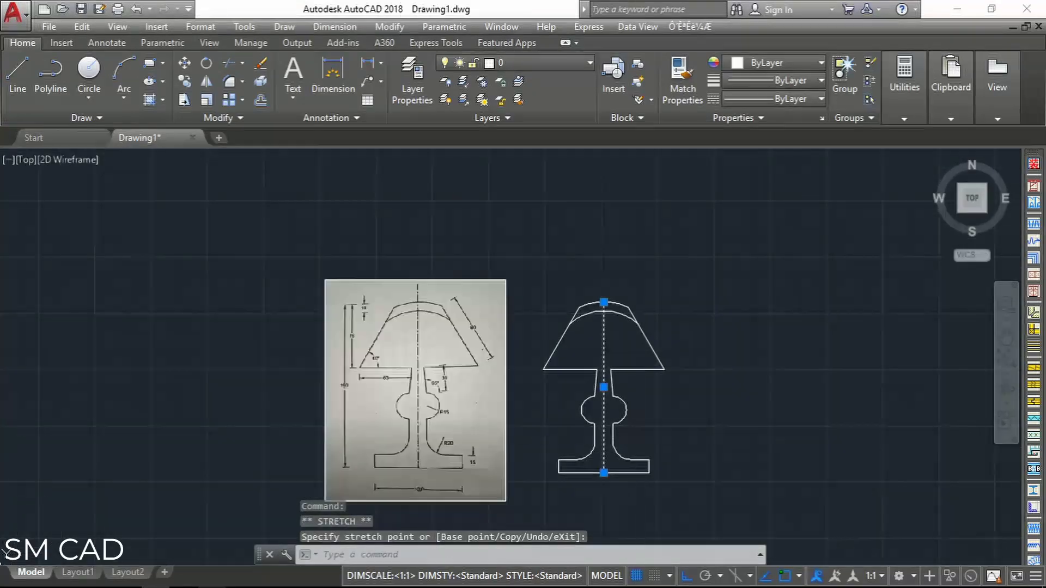
scroll(579, 283, up, 4)
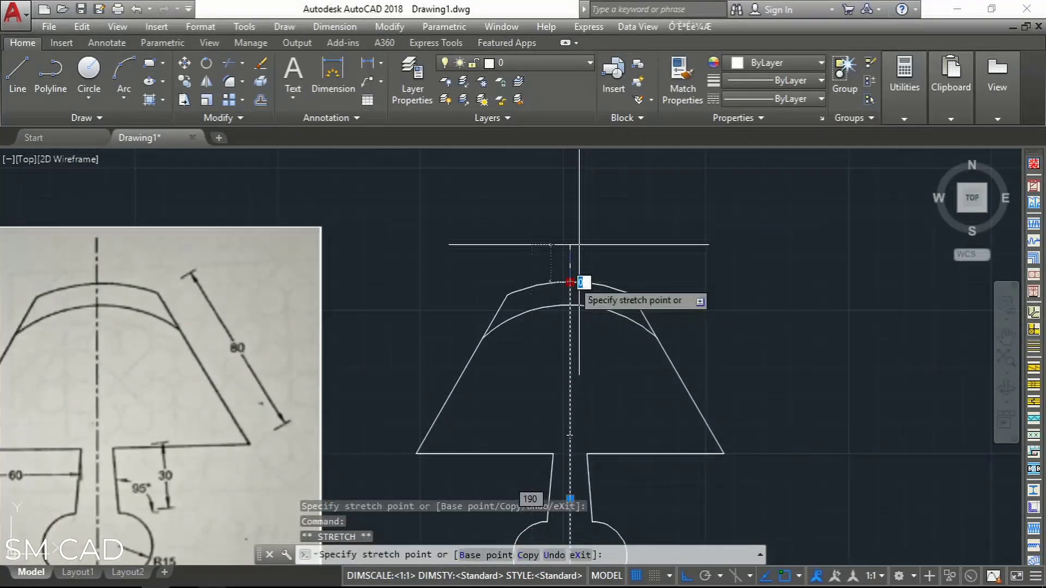
key(Escape)
key(Escape)
scroll(213, 290, down, 2)
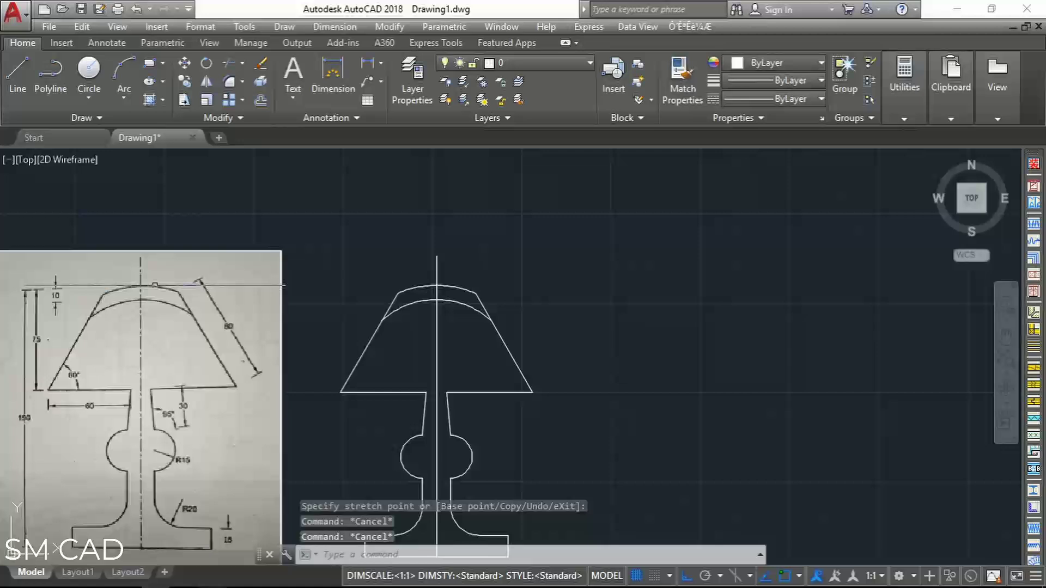
Step: Give the centre line the dashed ACAD_ISO04W100 linetype from the Properties panel
click(436, 333)
click(444, 341)
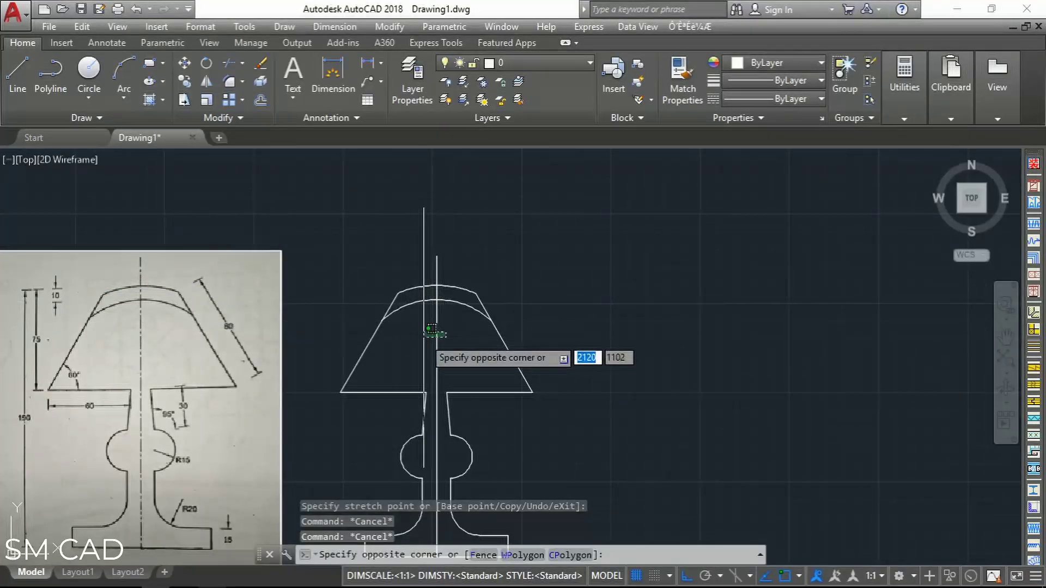
click(786, 99)
click(780, 156)
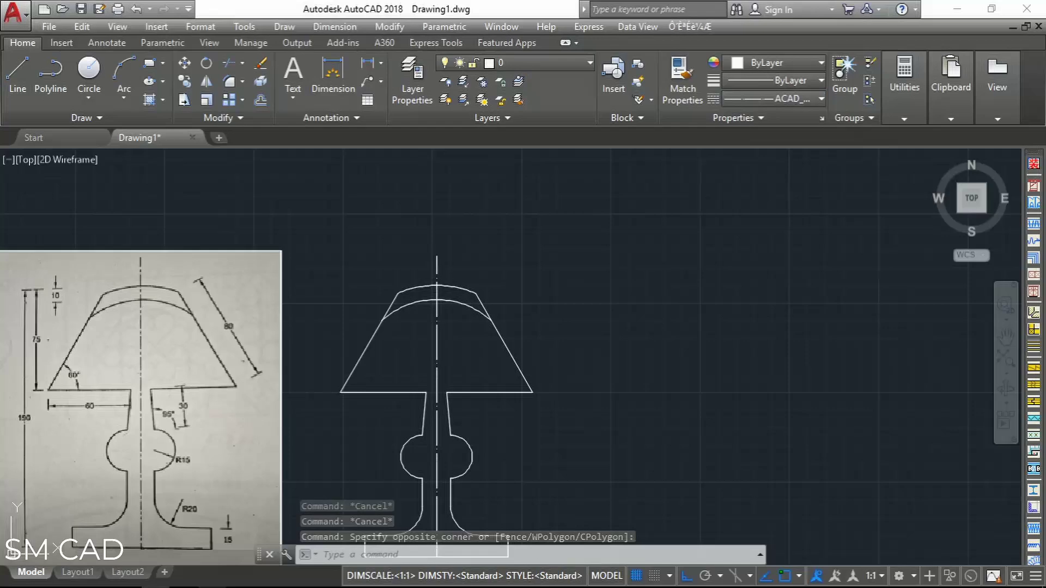
key(Escape)
scroll(569, 365, down, 3)
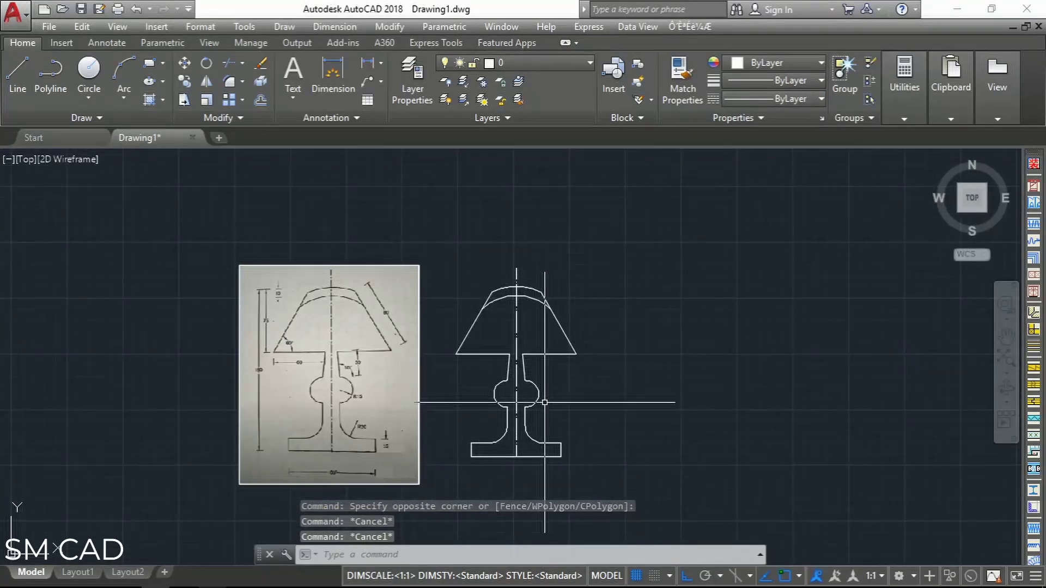
scroll(514, 433, up, 5)
scroll(469, 381, down, 3)
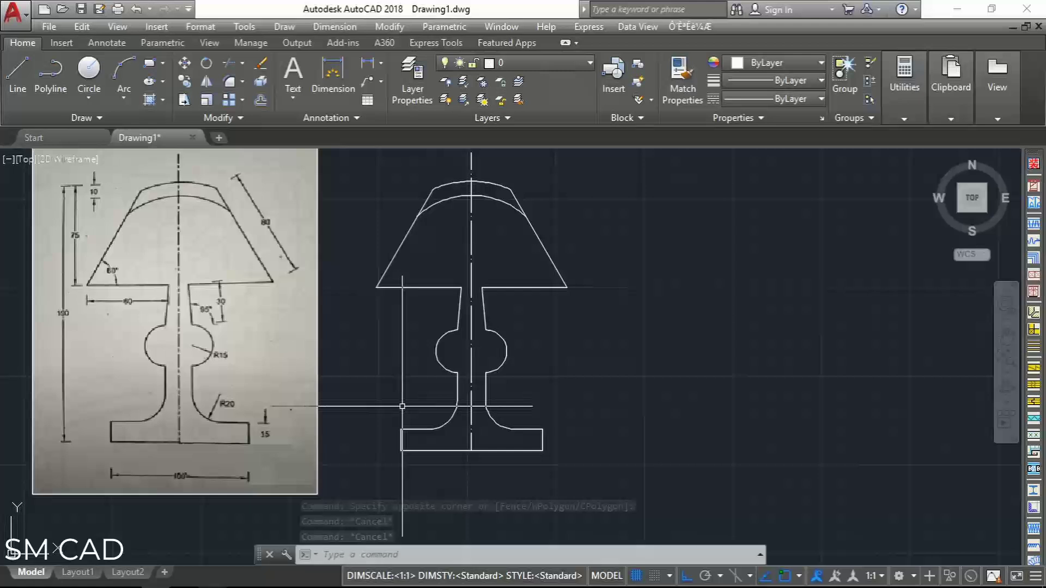